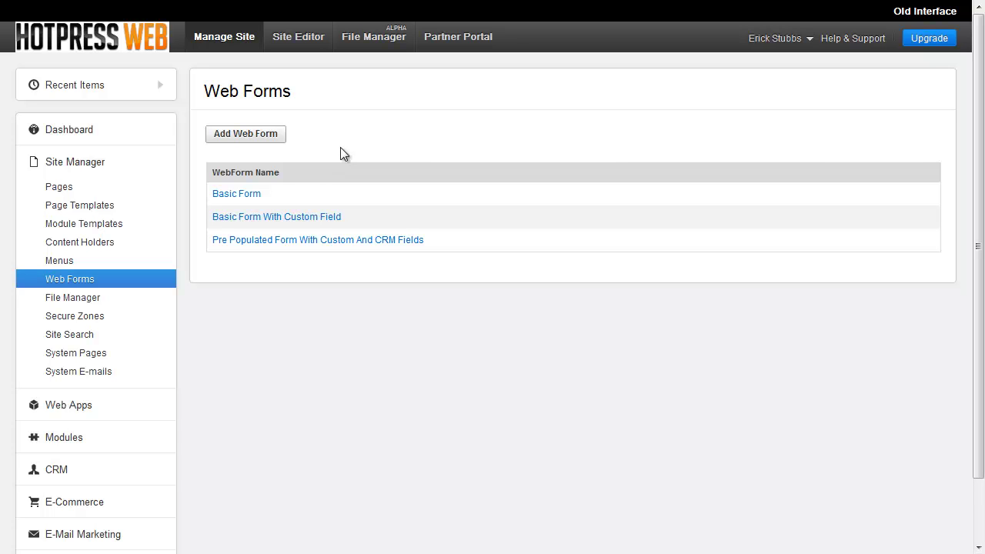
Create a web form named "Test Web Form", keeping the default workflow and secure zone options, and save its properties
left_click(246, 141)
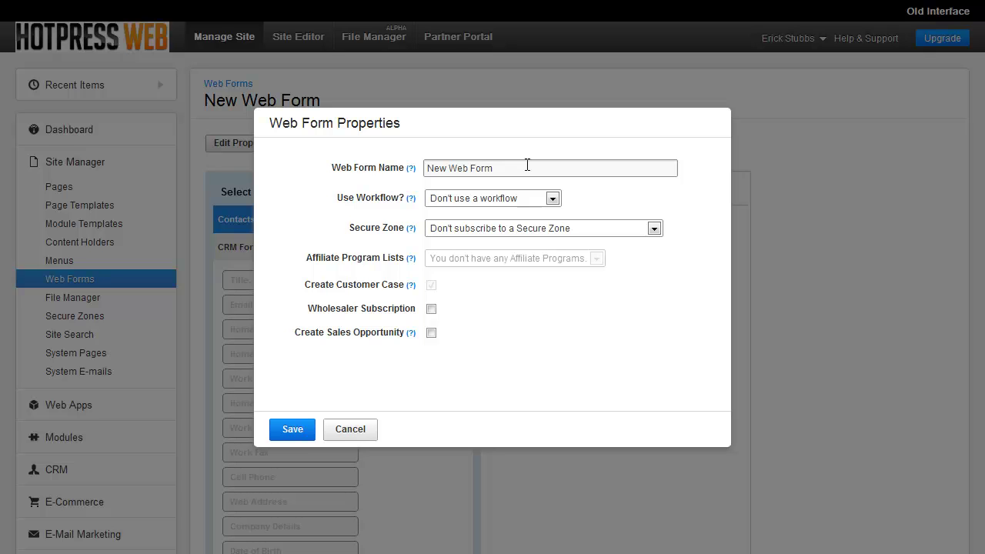
left_click_drag(523, 164, 426, 152)
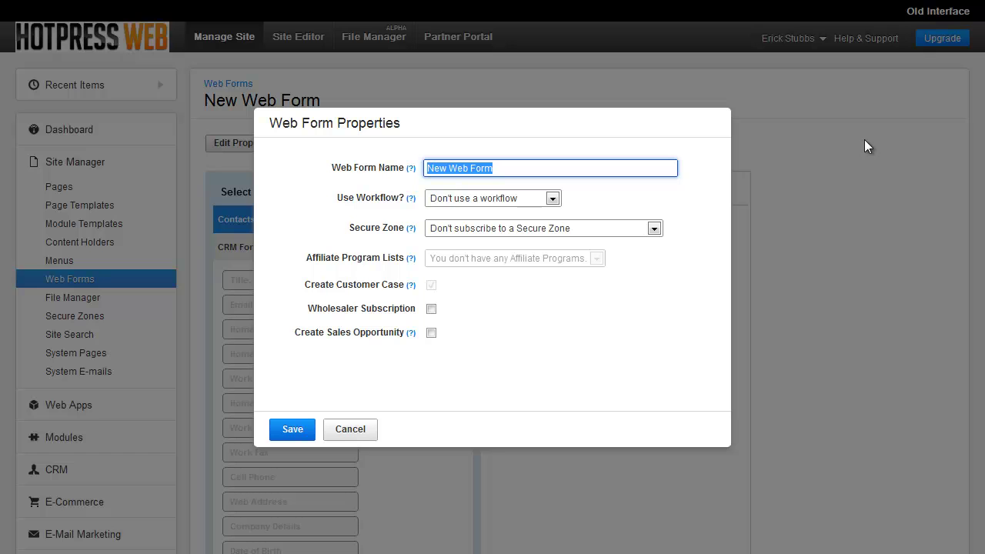
type("Test Web Form")
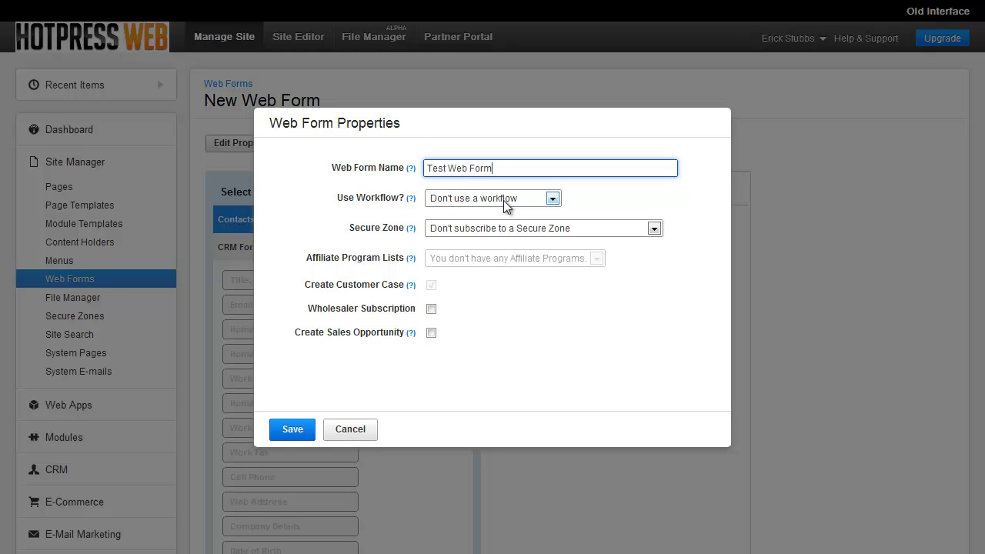
left_click(631, 205)
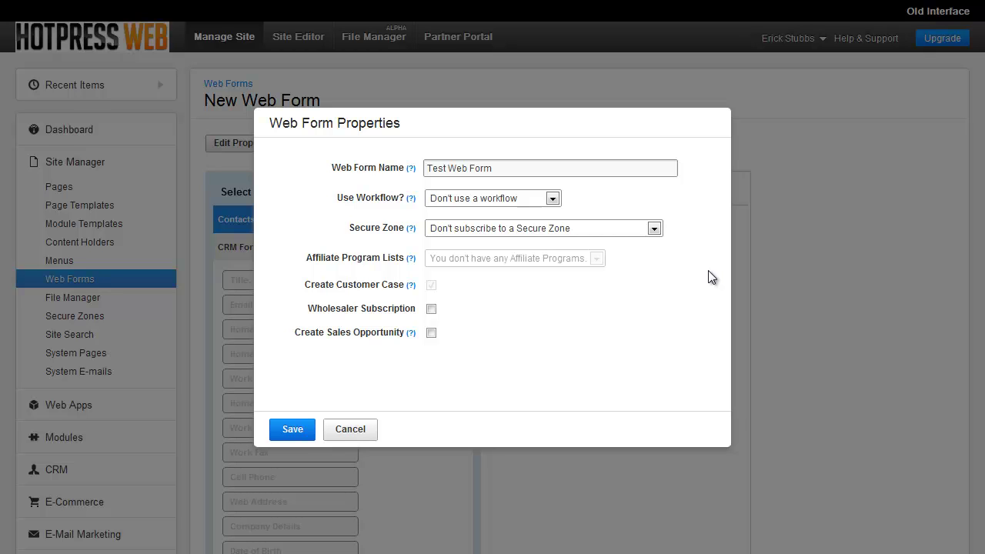
left_click(621, 229)
left_click(701, 218)
left_click(299, 432)
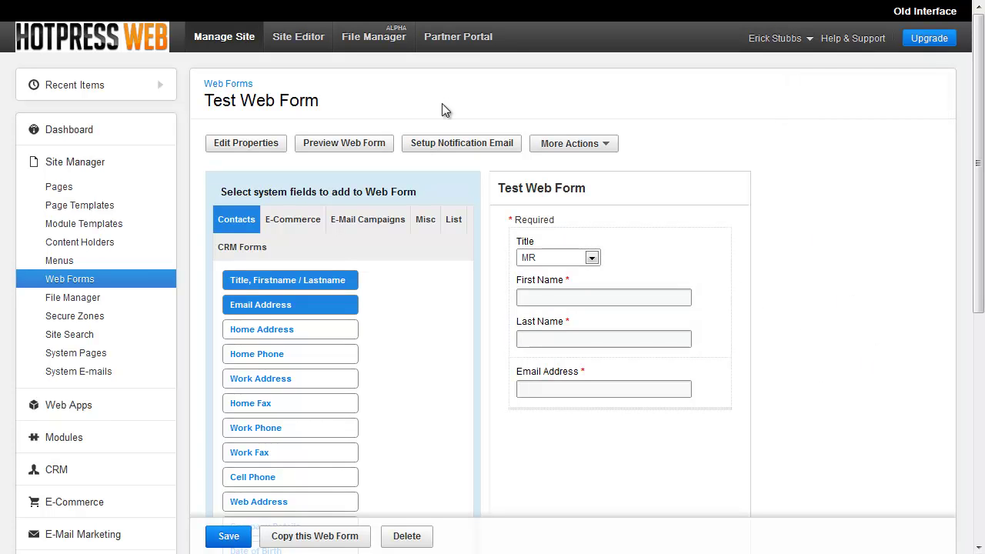
Review the properties of Test Web Form without changing them, and reopen the form from the web forms list
left_click(256, 148)
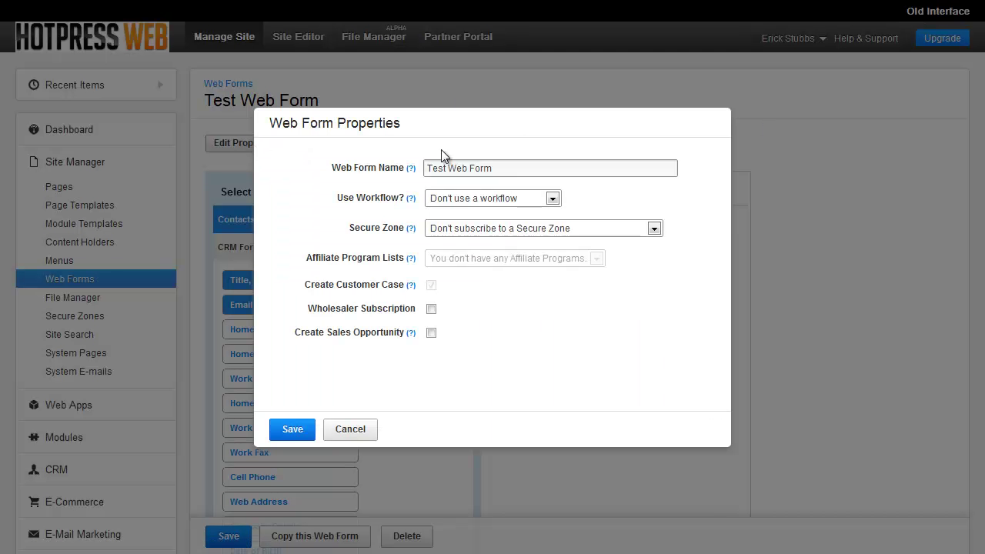
left_click(348, 431)
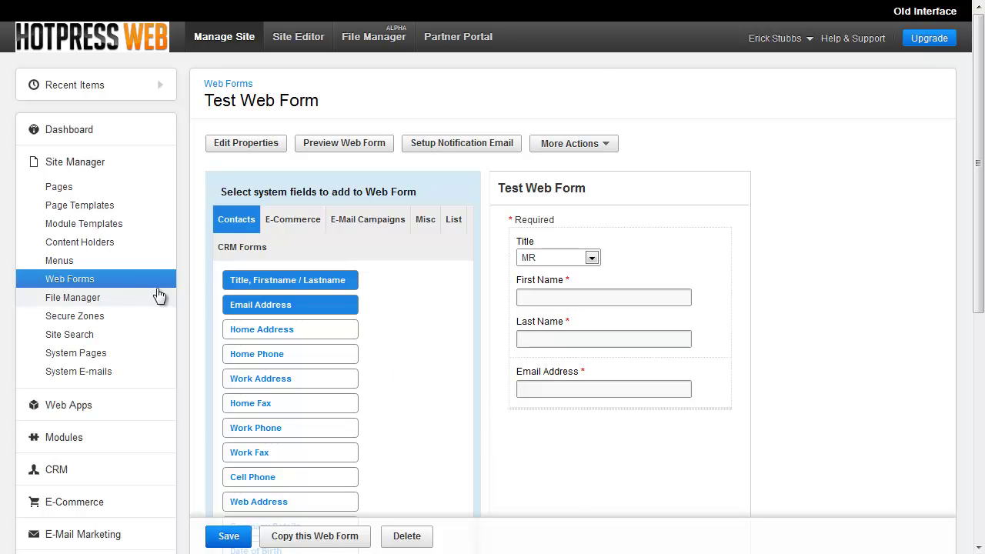
left_click(94, 281)
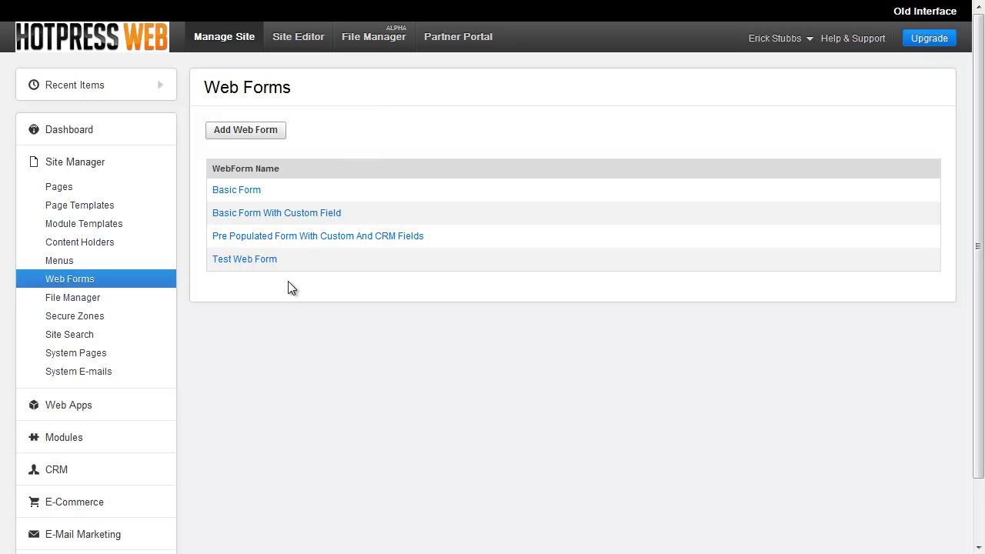
left_click(248, 262)
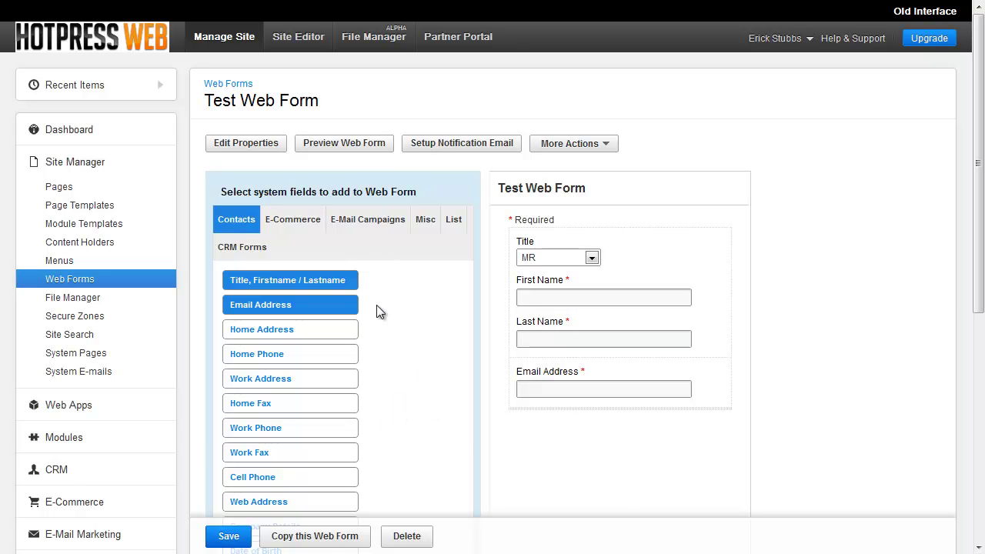
Add the Home Phone and Work Phone contact fields to the form and move Work Phone Number above Home Phone Number
left_click(301, 217)
left_click(357, 223)
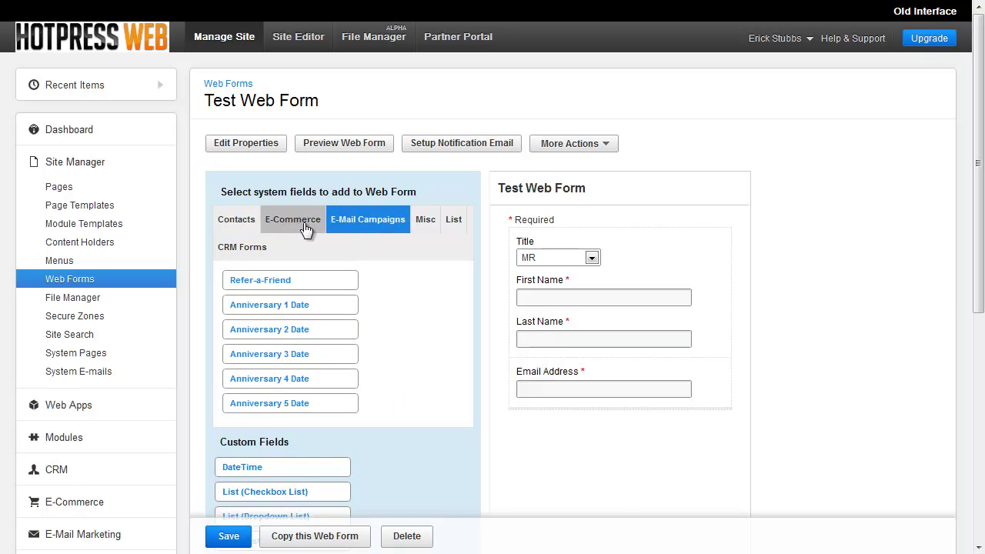
left_click(245, 223)
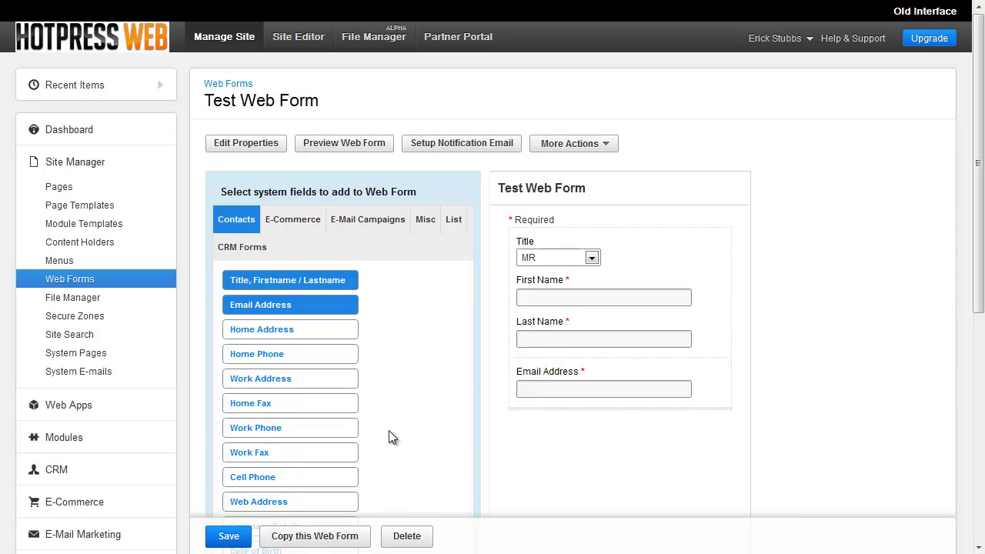
left_click(260, 356)
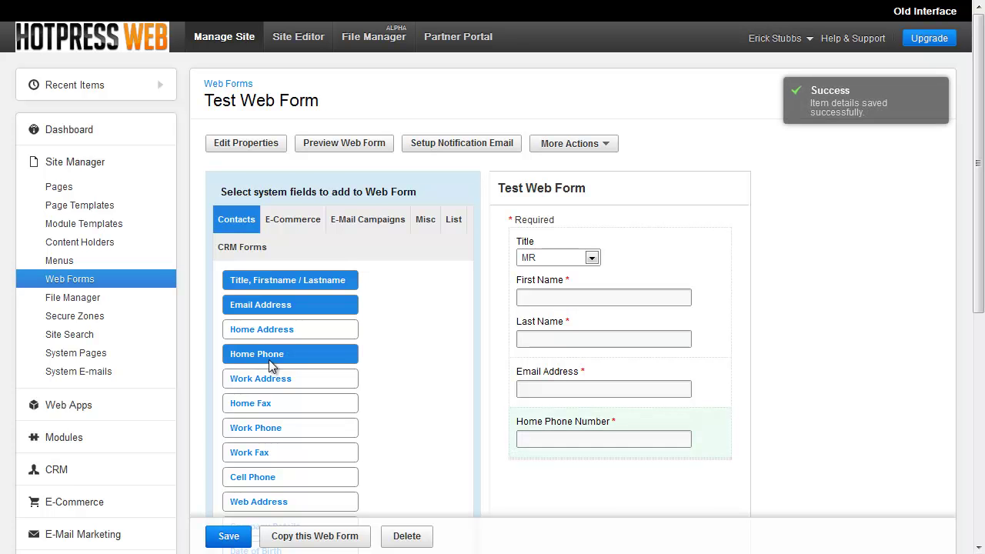
left_click(281, 432)
scroll(838, 425, "down", 1)
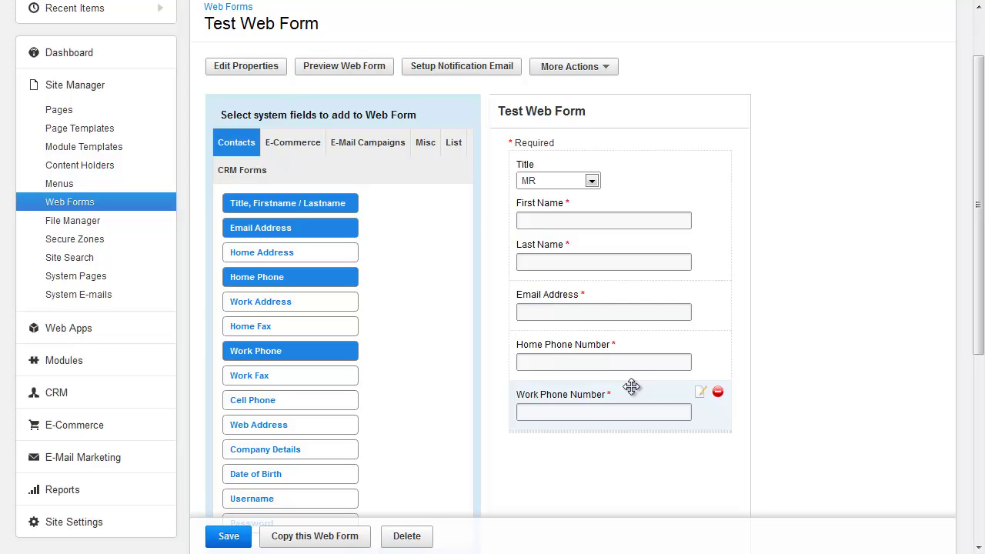
left_click_drag(631, 385, 631, 334)
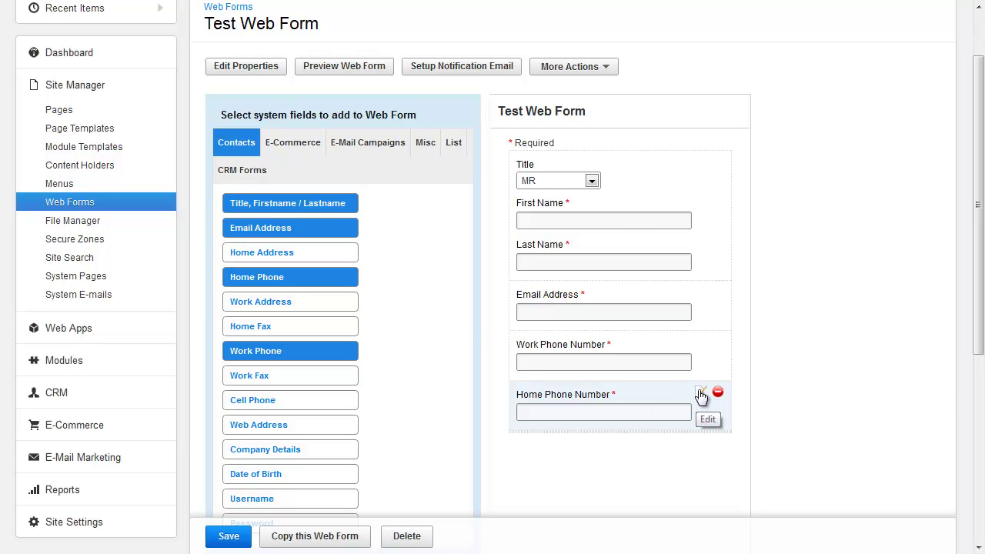
Make the Home Phone Number field optional and switch it back to mandatory
left_click(700, 397)
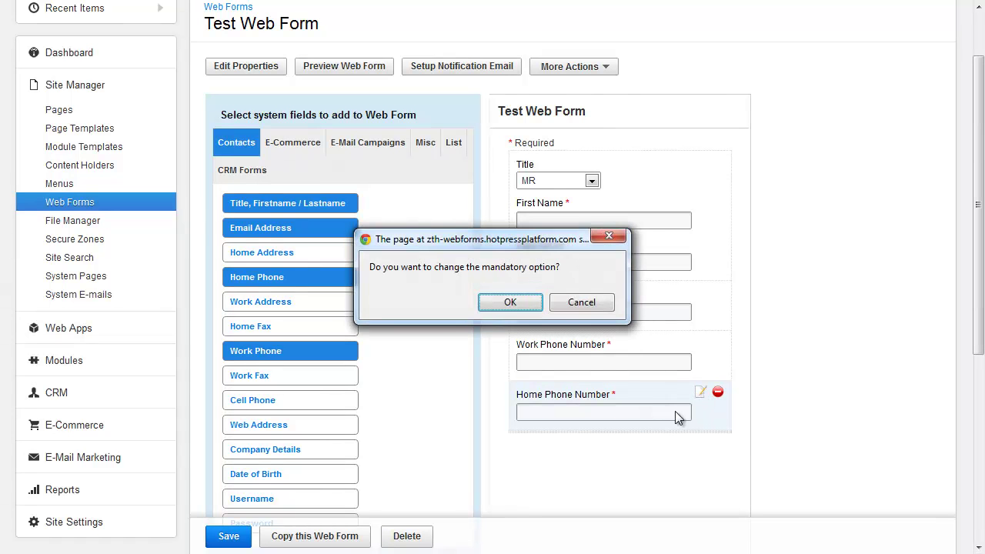
left_click(488, 302)
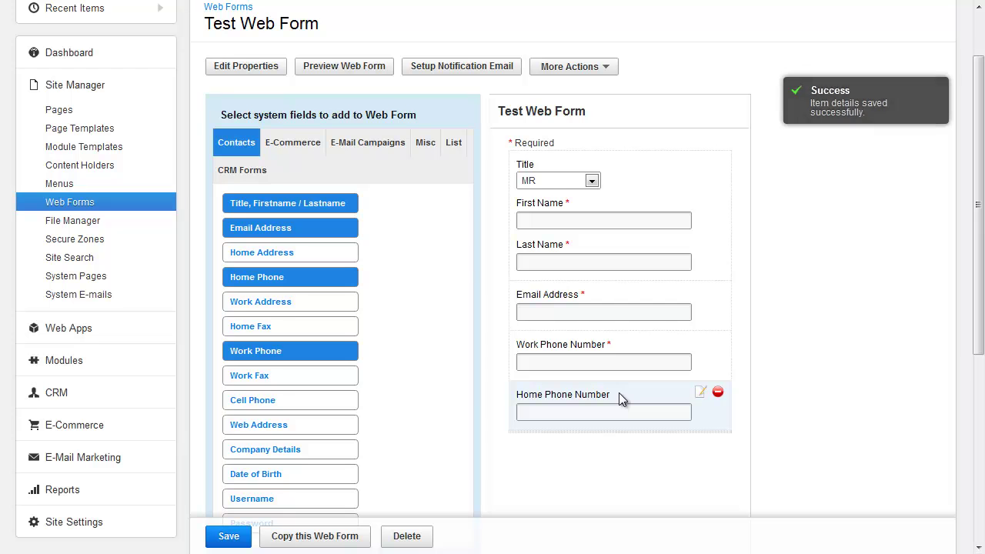
left_click(700, 394)
left_click(495, 302)
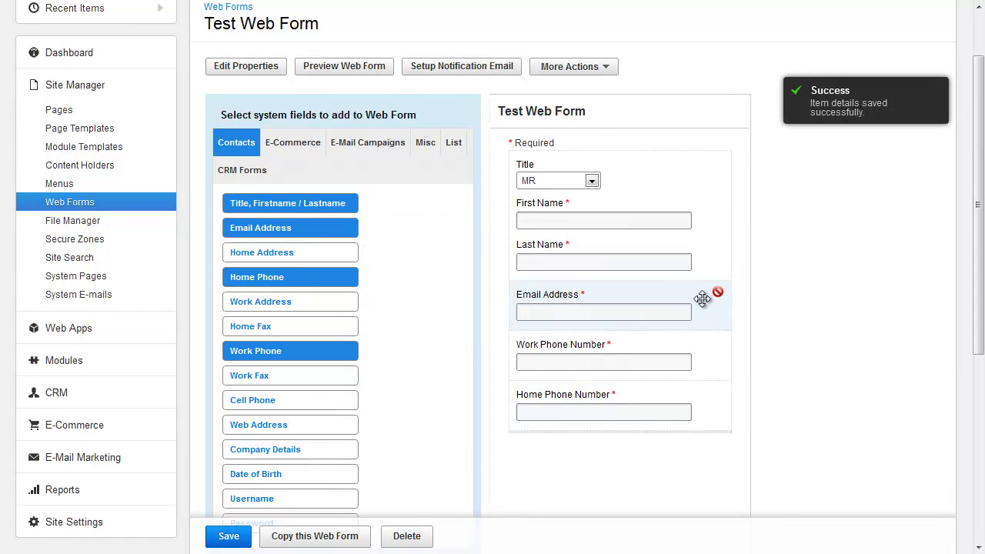
Delete the Home Phone Number and Work Phone Number fields from the form
mouse_move(718, 400)
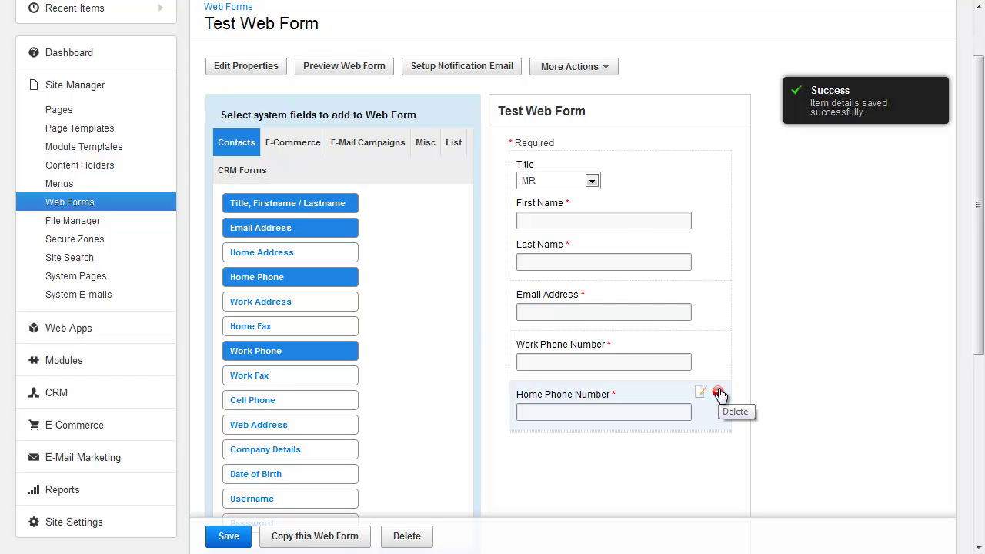
left_click(718, 393)
left_click(511, 298)
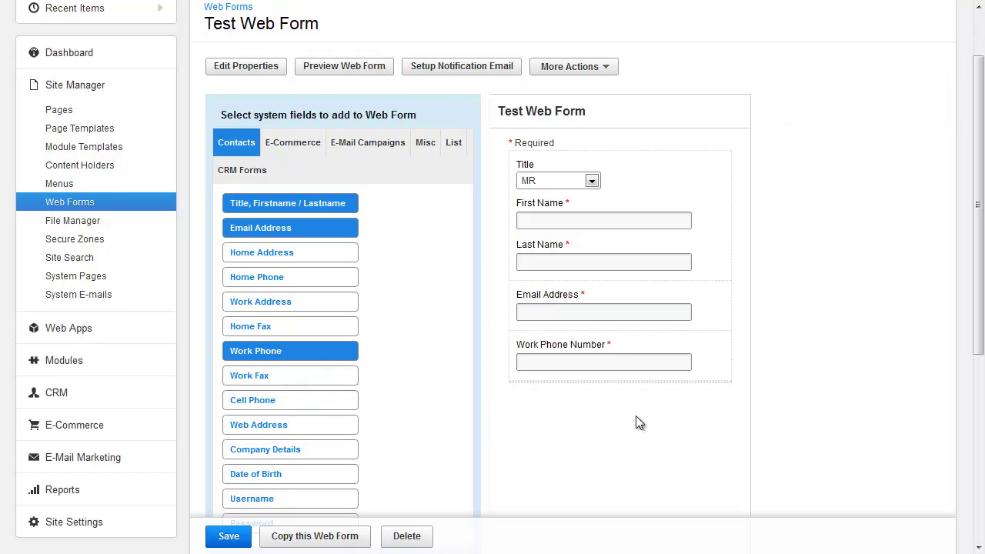
left_click(717, 343)
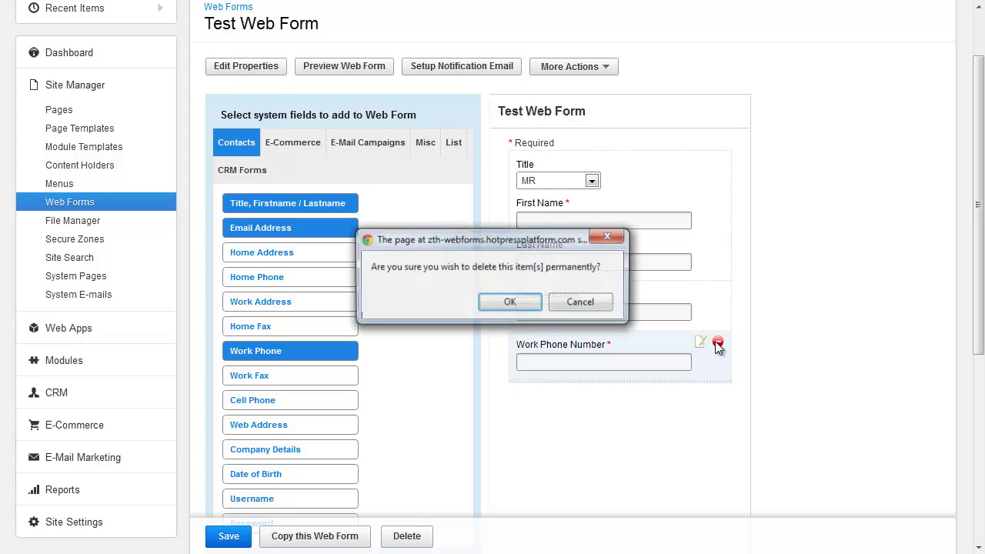
left_click(499, 301)
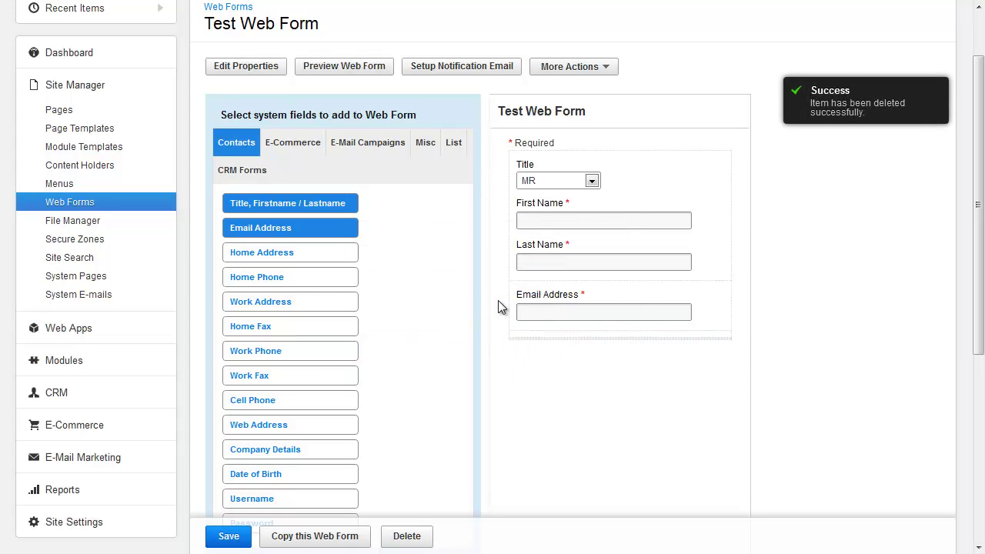
Open the form's notification email setup and examine the autoresponder's subject, sender address, format and template options
mouse_move(590, 304)
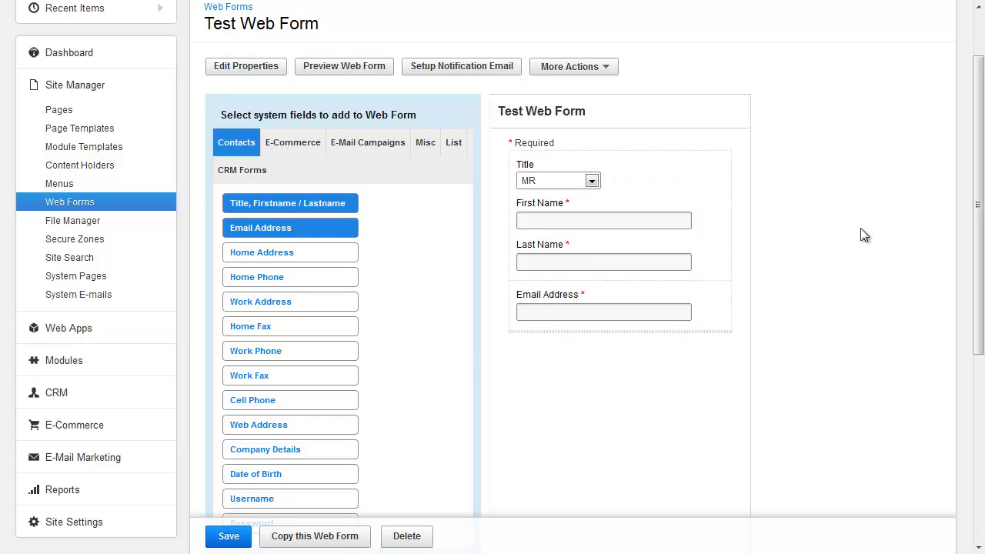
scroll(854, 229, "up", 1)
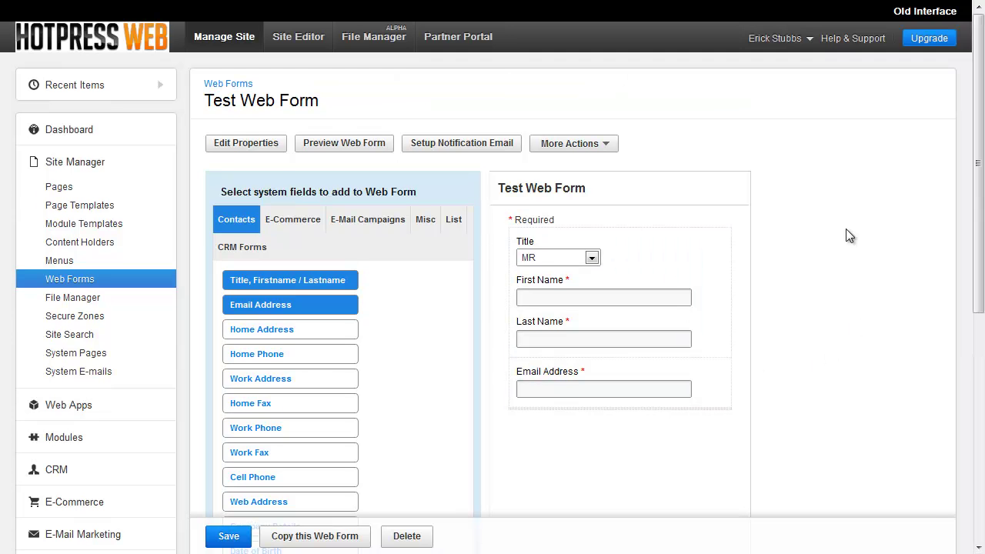
left_click(447, 144)
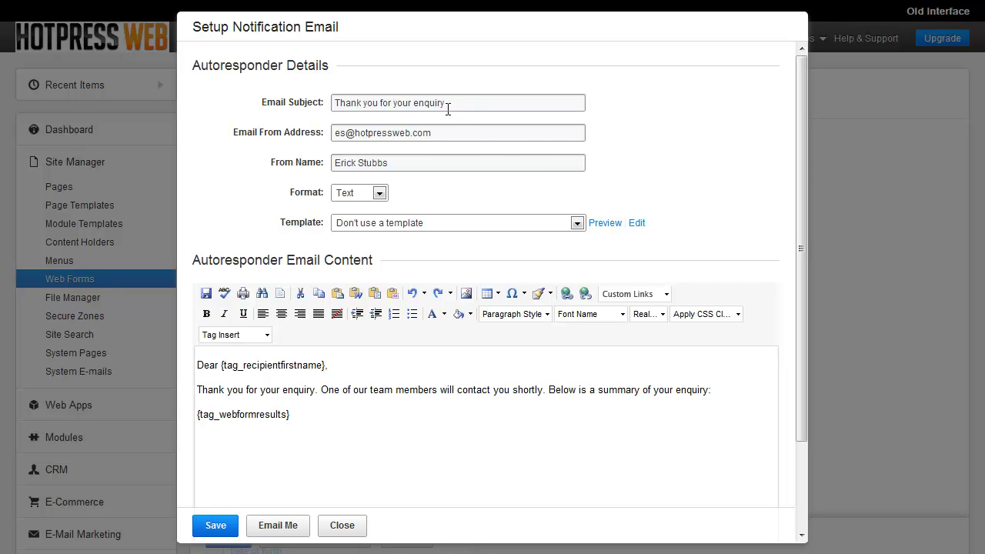
left_click_drag(470, 103, 317, 101)
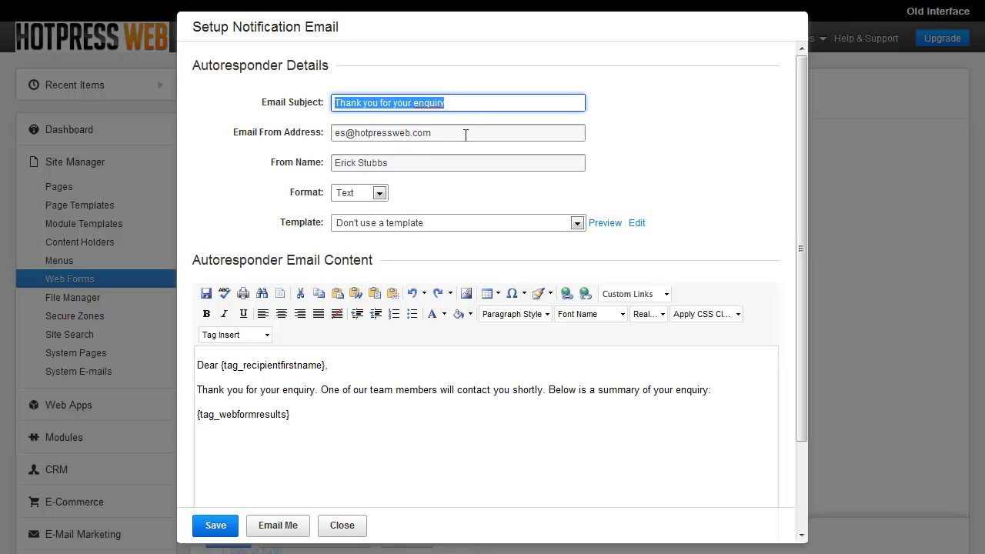
key("Tab")
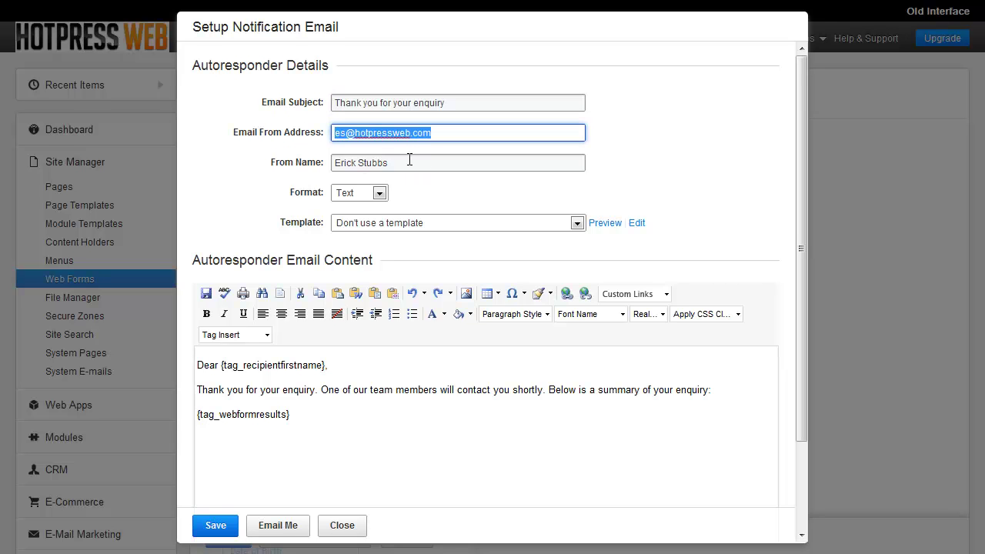
left_click(461, 134)
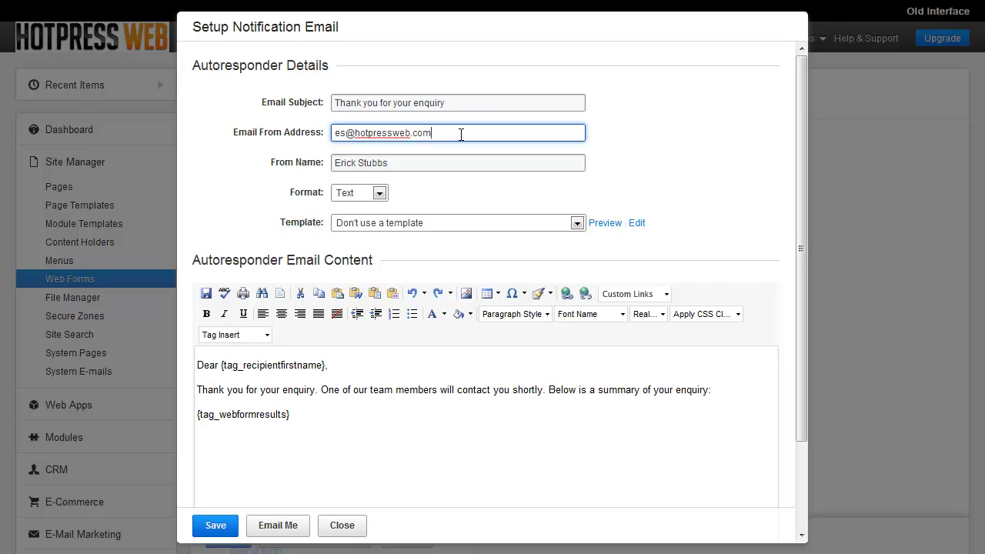
left_click(351, 194)
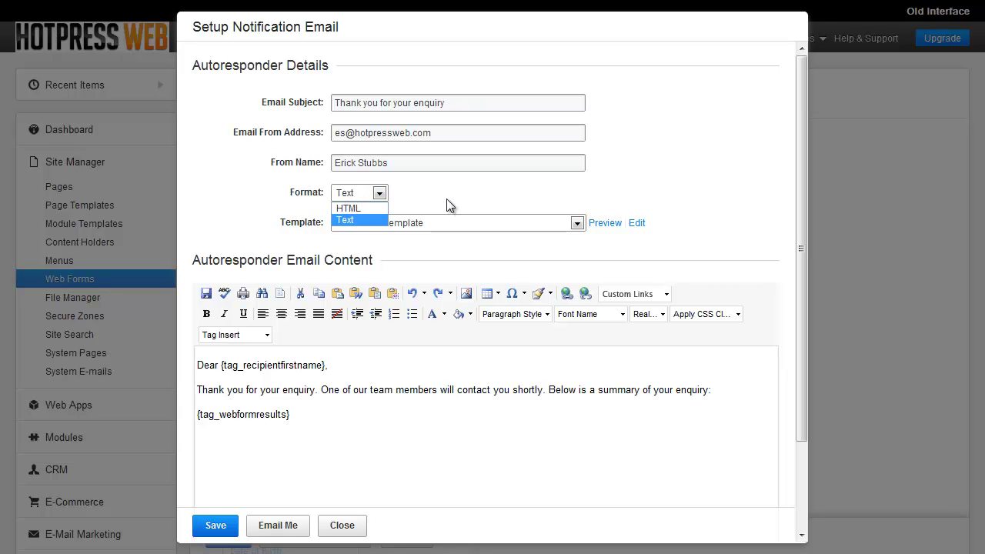
left_click(434, 178)
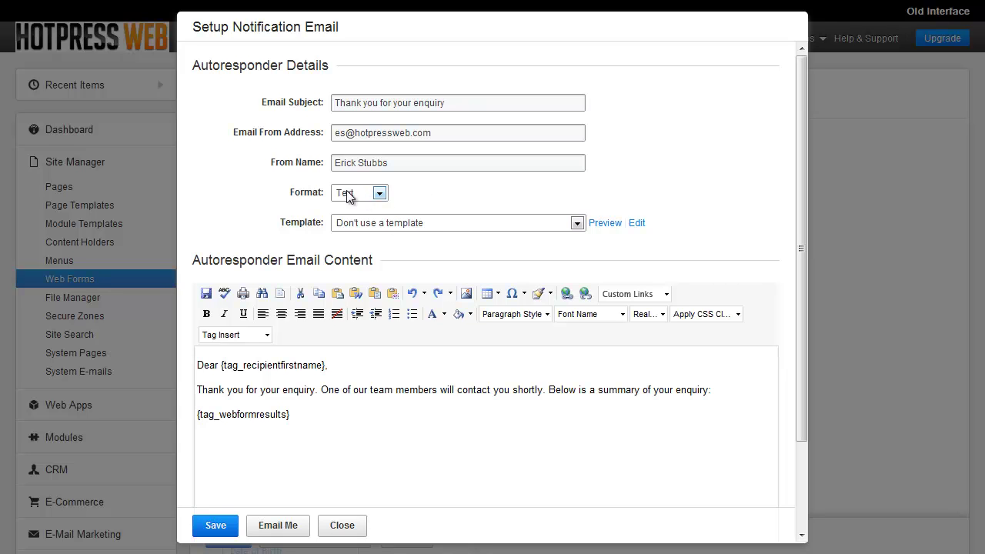
left_click(371, 222)
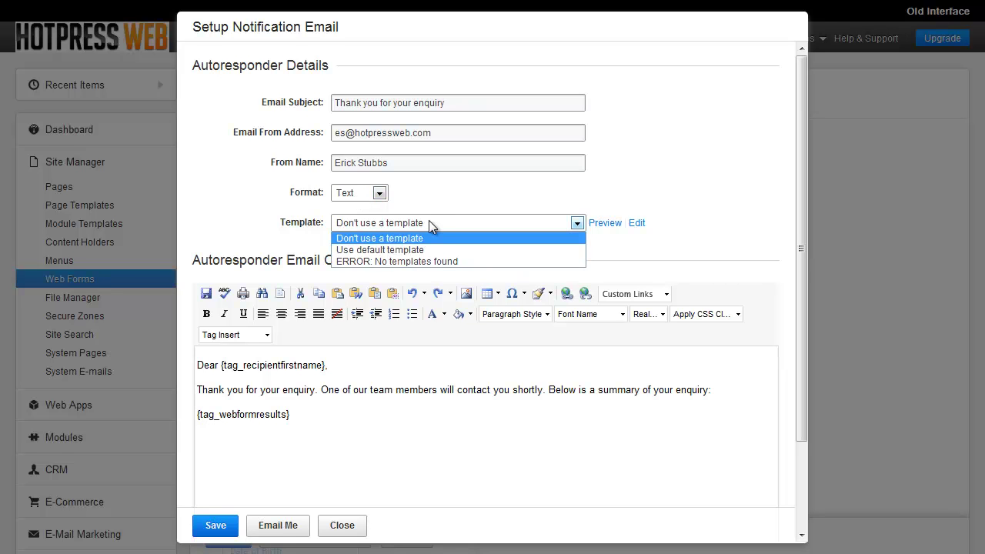
left_click(478, 193)
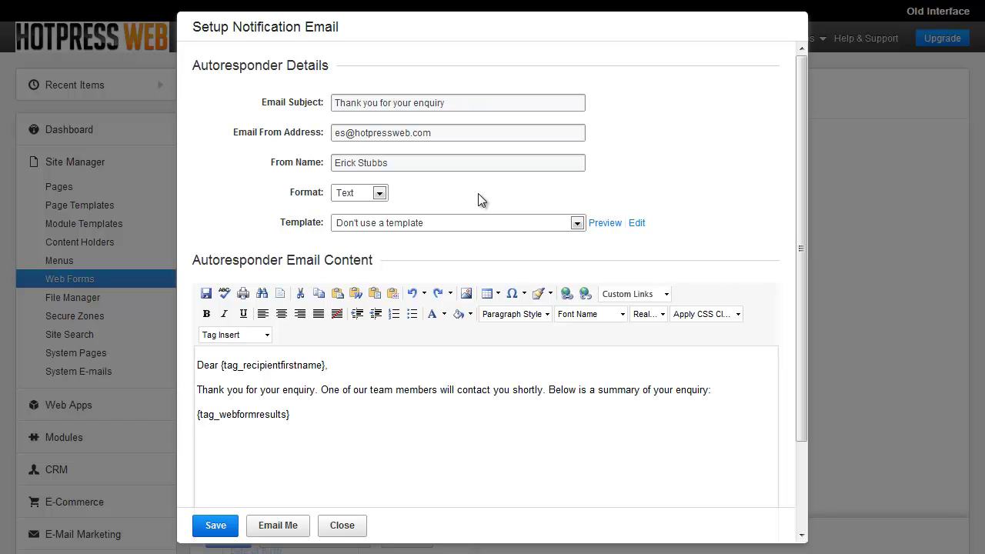
left_click(444, 220)
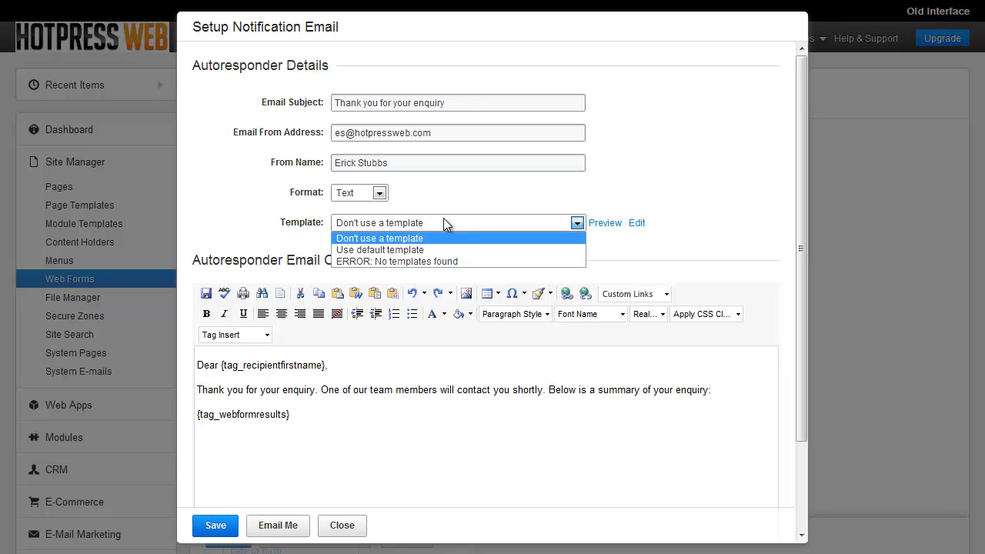
left_click(442, 228)
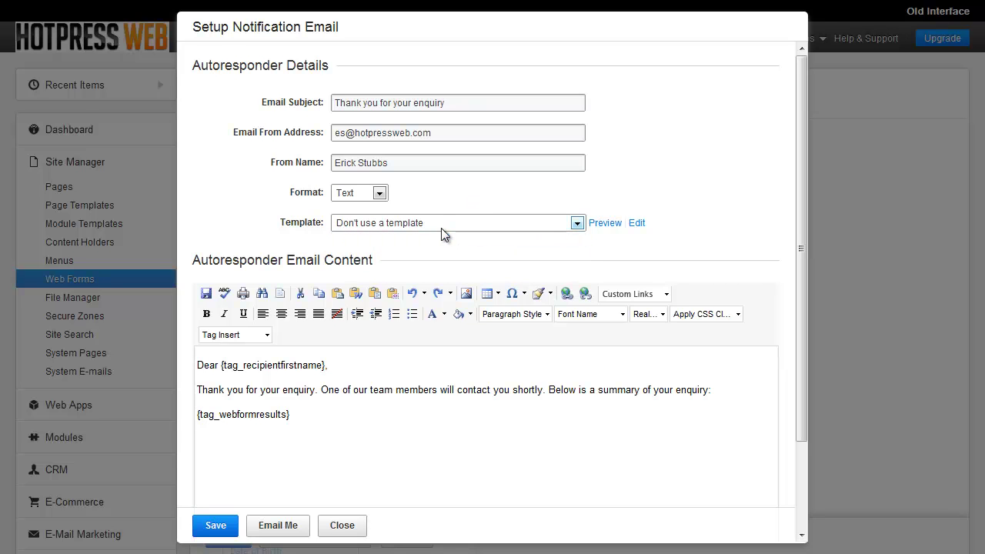
Examine the autoresponder email's body text and its {tag_webformresults} tag
left_click(336, 379)
scroll(503, 421, "down", 2)
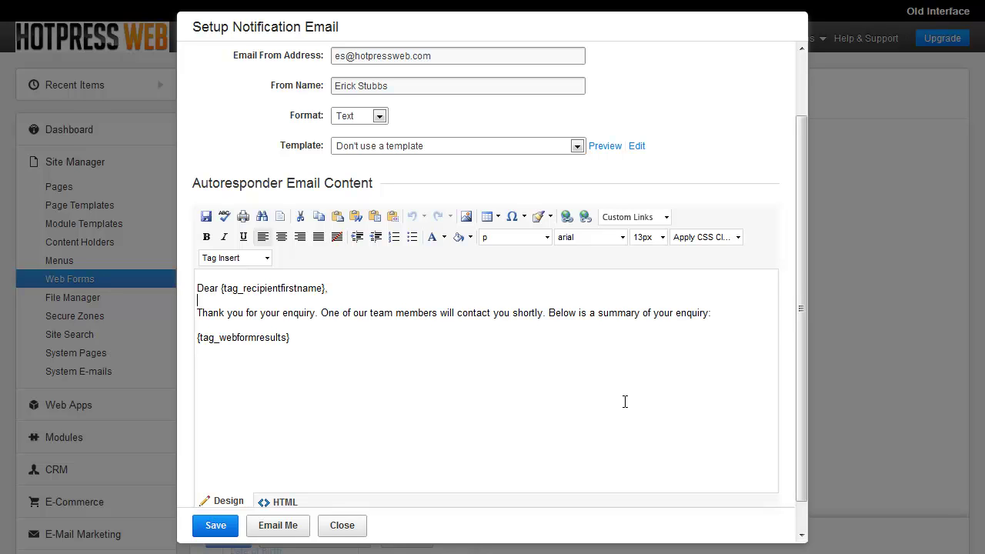
double_click(691, 313)
double_click(296, 313)
left_click(334, 337)
left_click_drag(291, 338, 197, 338)
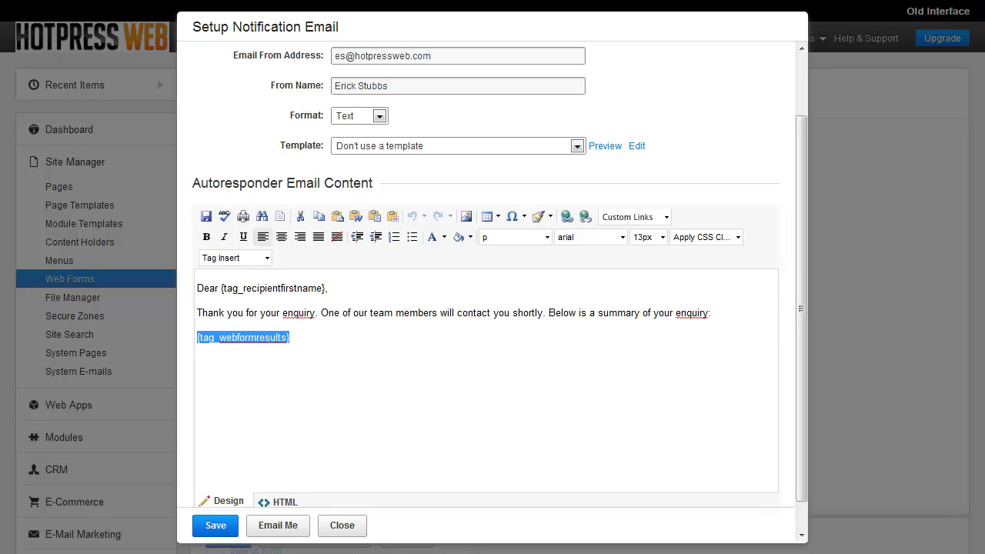
Examine the {tag_recipientfirstname} and {tag_webformresults} tags in the autoresponder email's body
left_click(290, 340)
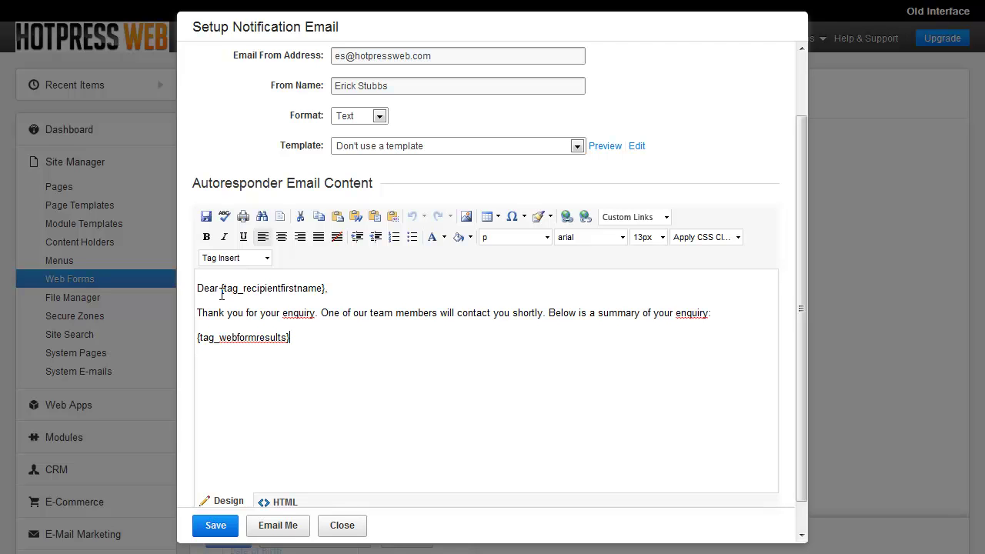
left_click_drag(220, 290, 327, 291)
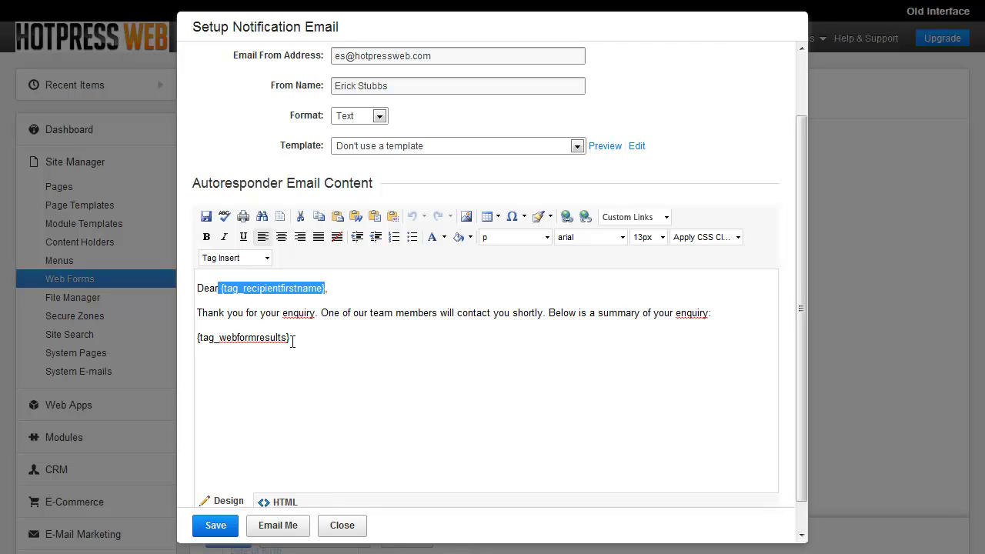
left_click_drag(295, 340, 202, 331)
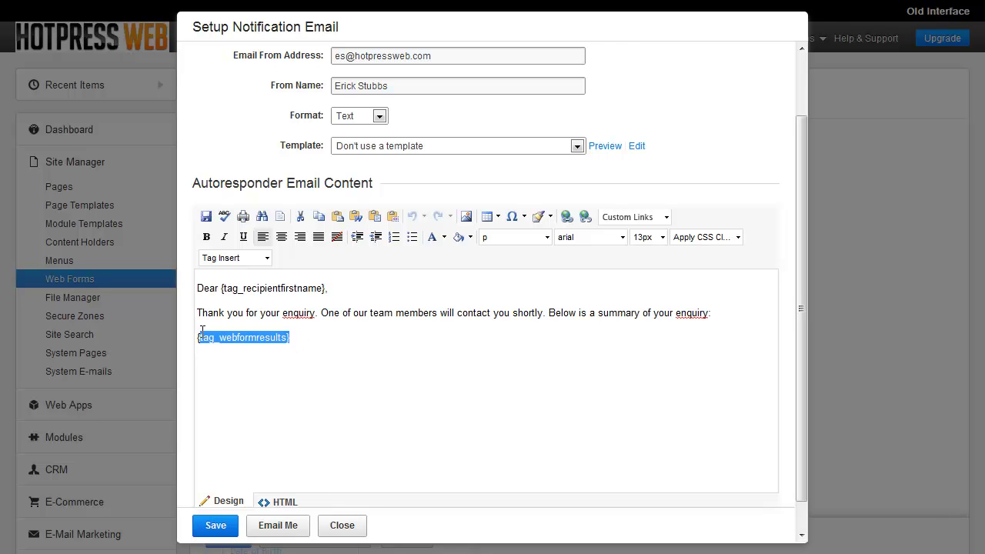
Insert the {tag_recipientlastname} tag right after {tag_webformresults} in the autoresponder body and check the email's HTML source
left_click(340, 343)
left_click(268, 260)
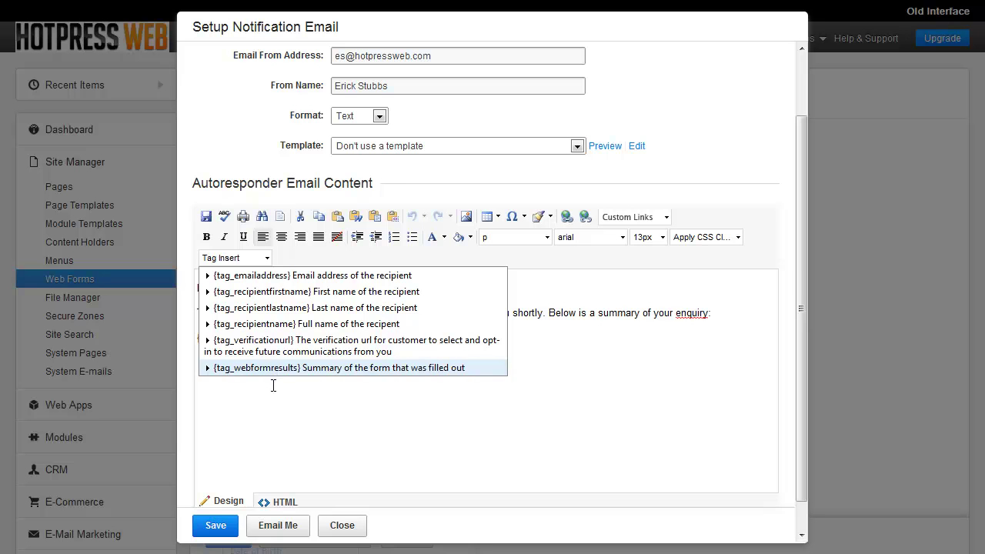
left_click(315, 309)
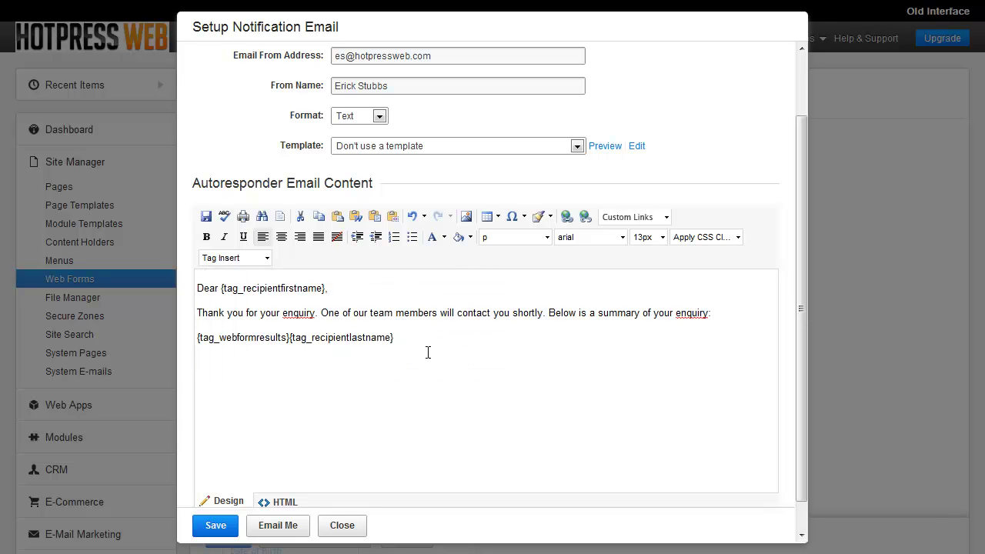
left_click_drag(396, 339, 287, 339)
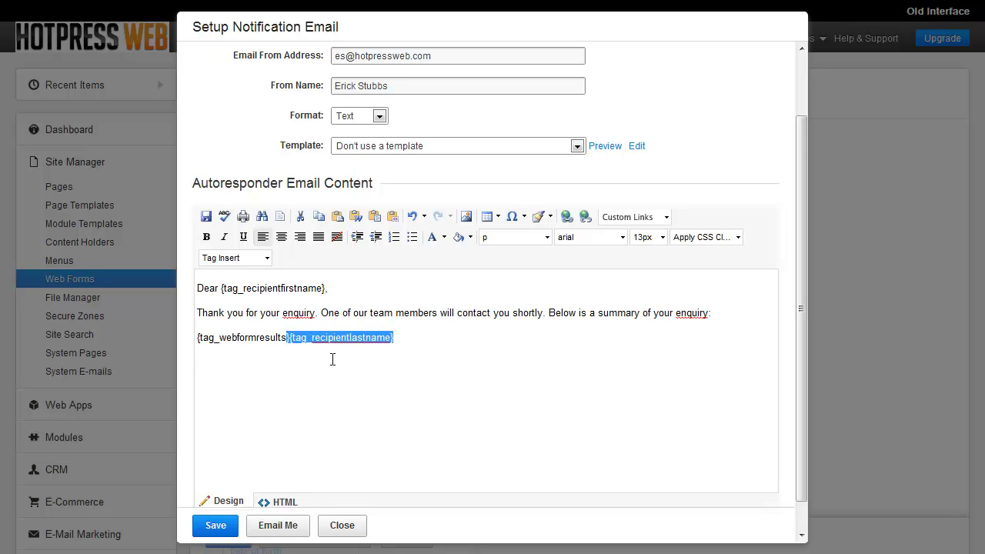
scroll(332, 359, "down", 1)
left_click(301, 360)
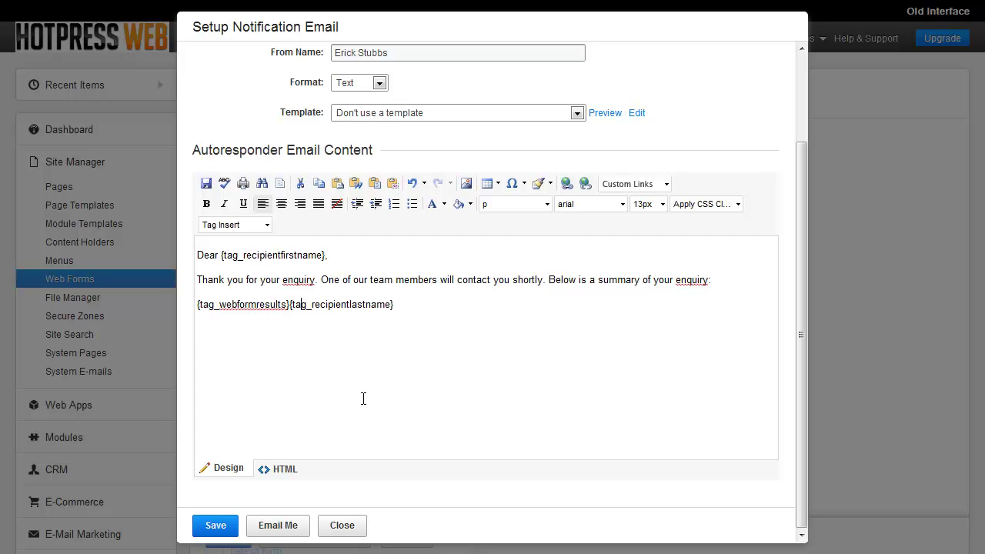
left_click(279, 469)
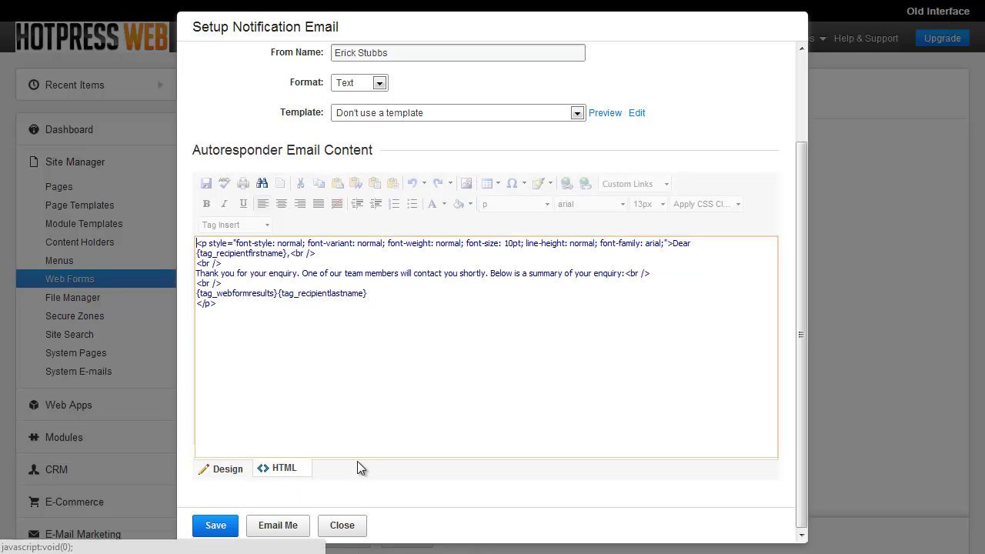
left_click(228, 471)
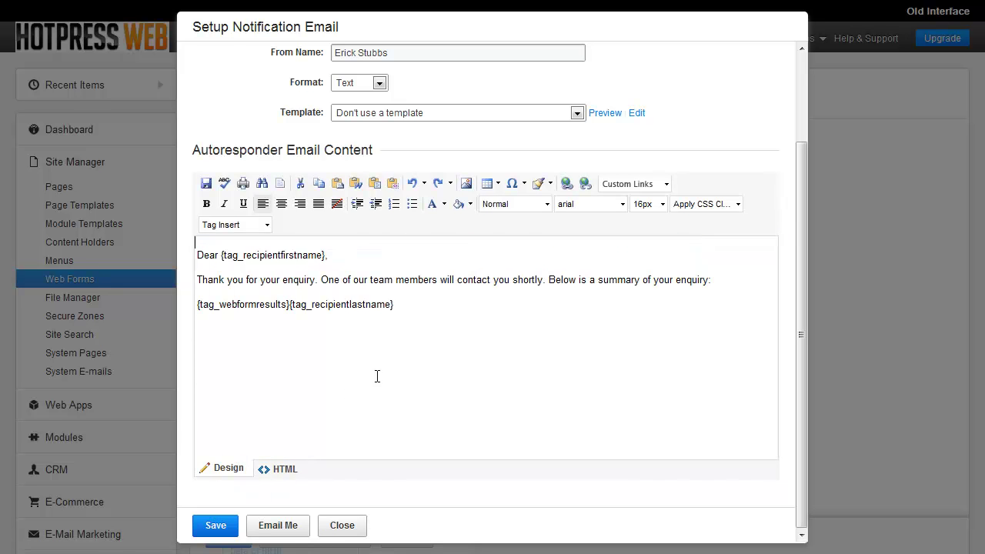
Remove the {tag_recipientlastname} tag from the end of the autoresponder email's body
left_click(403, 305)
left_click_drag(403, 305, 290, 306)
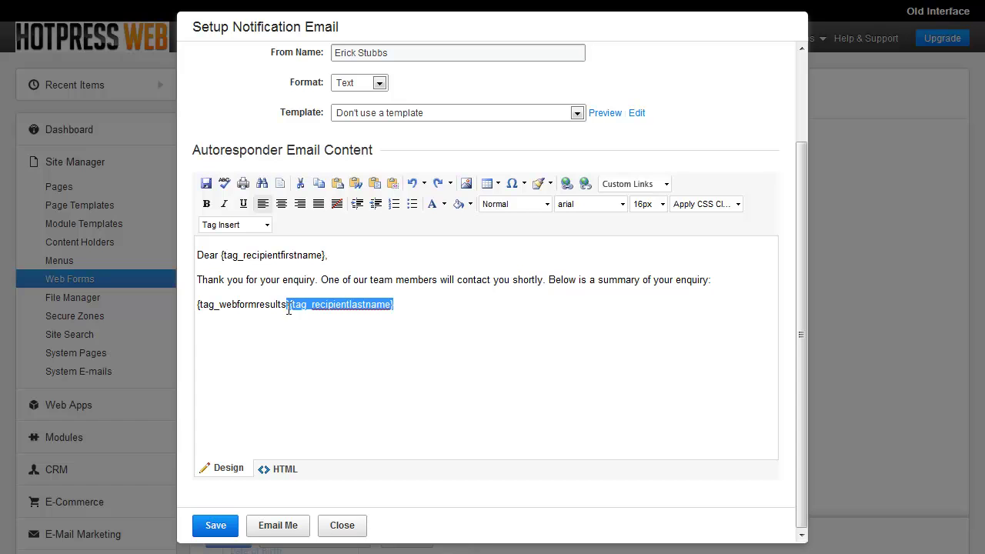
key("Delete")
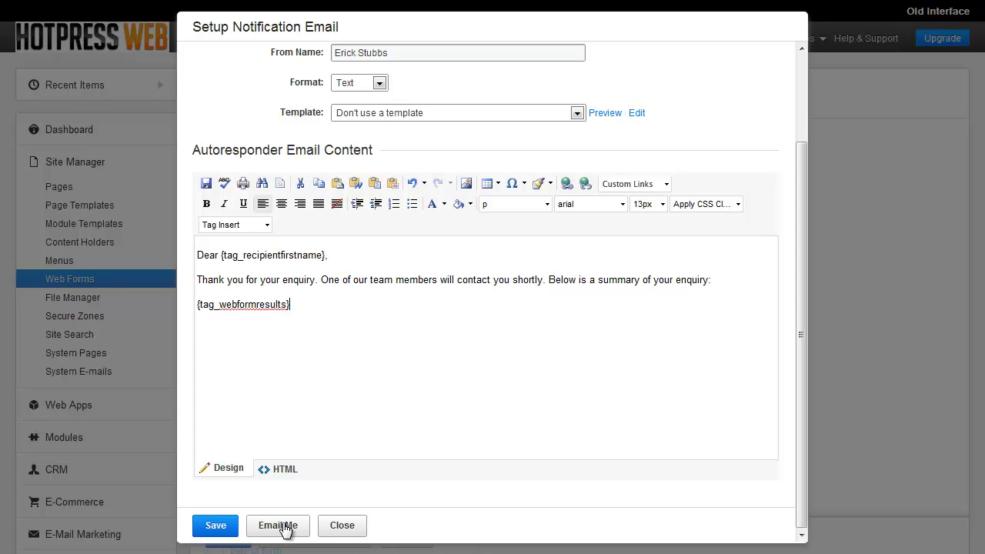
Save the notification email setup and close it
scroll(433, 375, "up", 2)
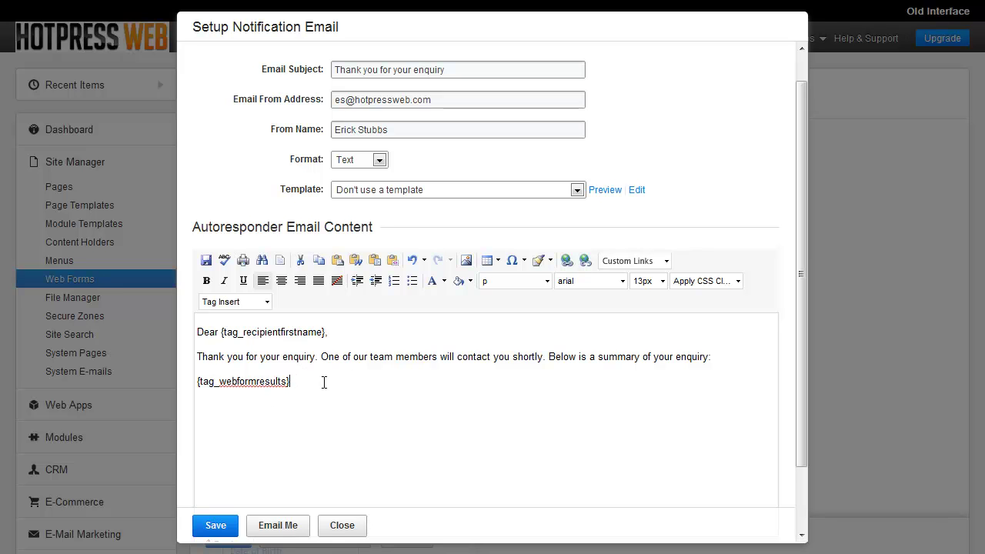
left_click(214, 529)
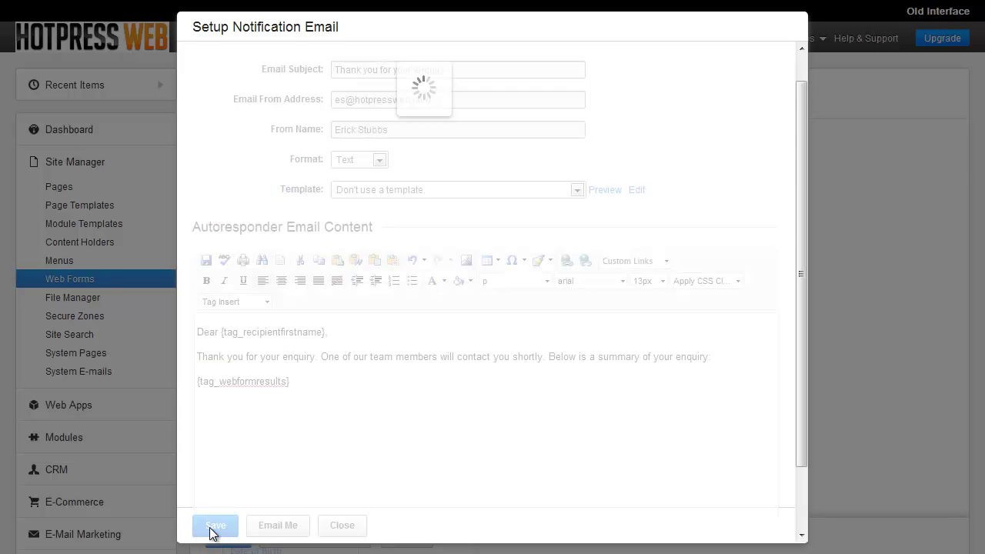
left_click(342, 526)
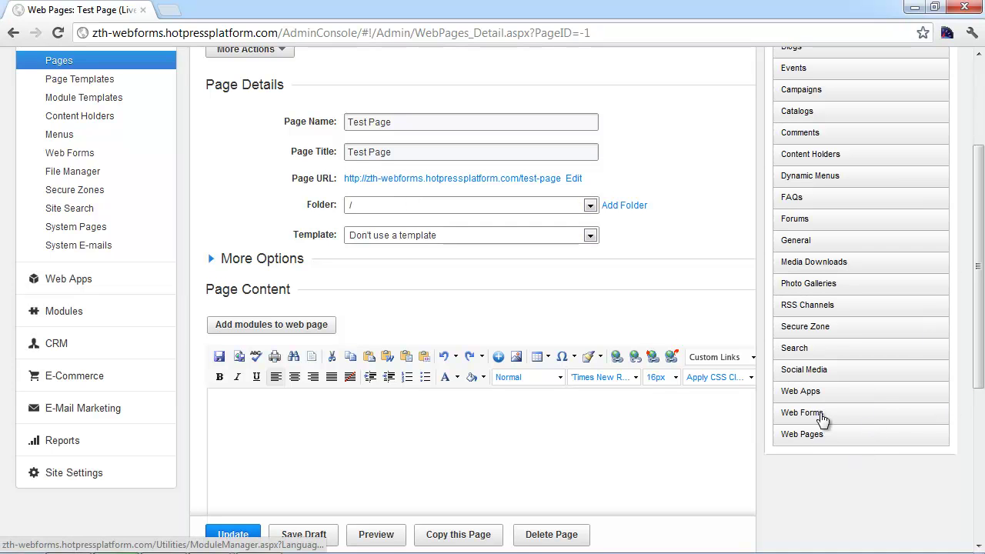
Open the Web Form module options for Test Page and choose Test Web Form as the form to insert
left_click(877, 423)
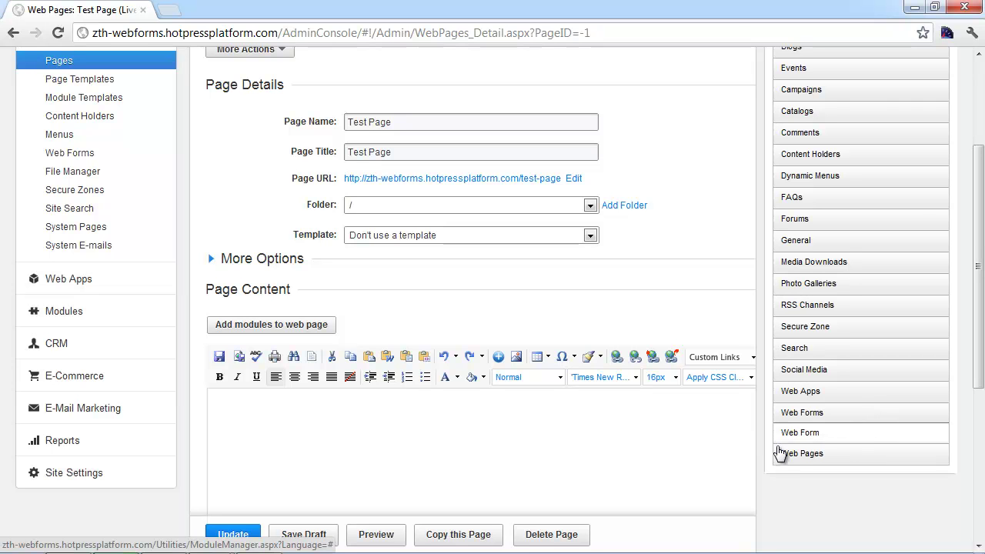
left_click(800, 435)
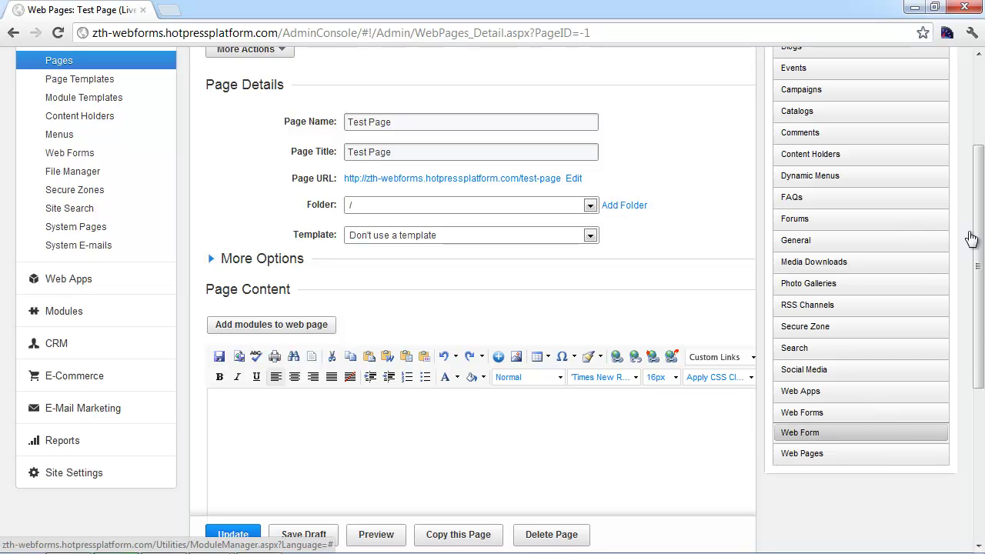
scroll(977, 250, "up", 3)
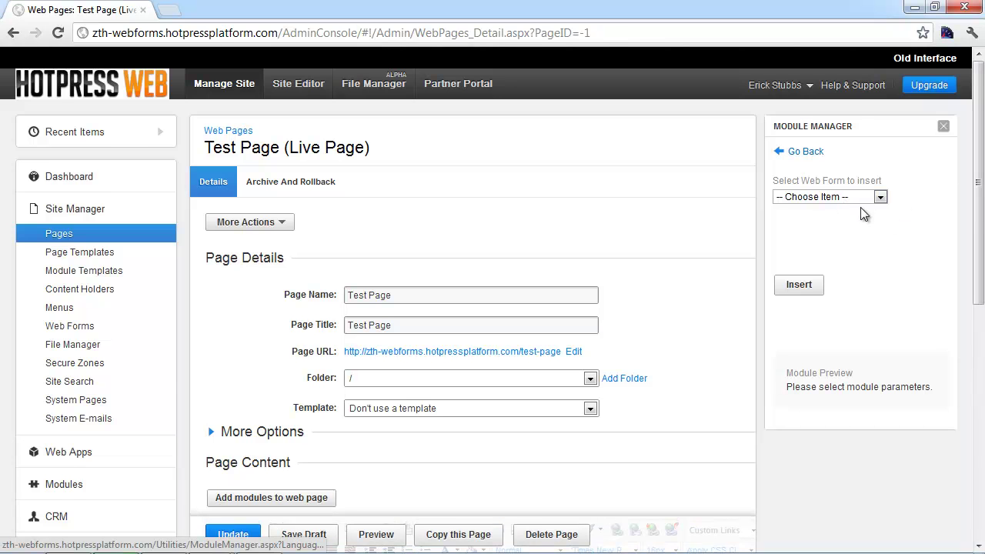
scroll(846, 274, "down", 1)
left_click(809, 119)
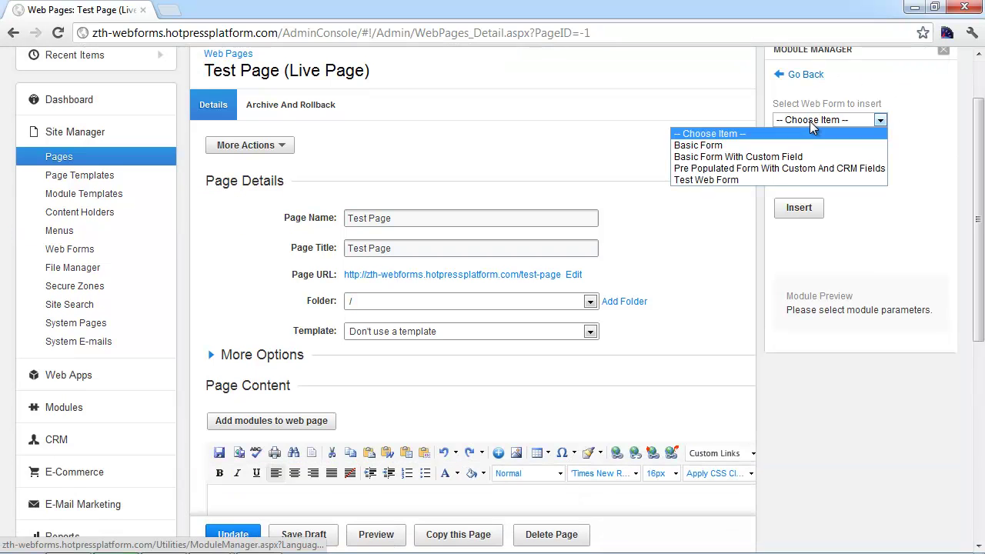
left_click(787, 182)
Insert Test Web Form into Test Page's content as full form code, not as a module
scroll(970, 201, "down", 1)
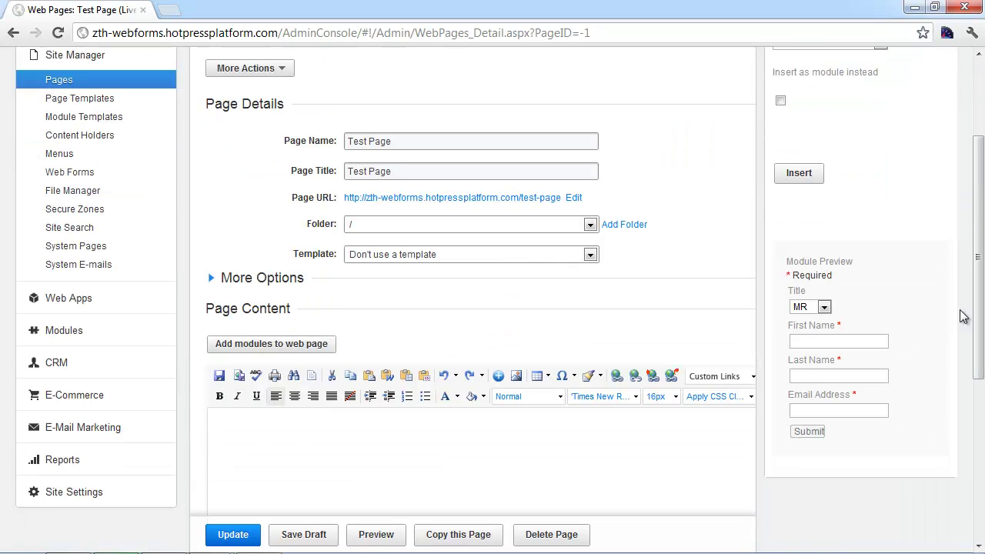
left_click(283, 431)
left_click(805, 176)
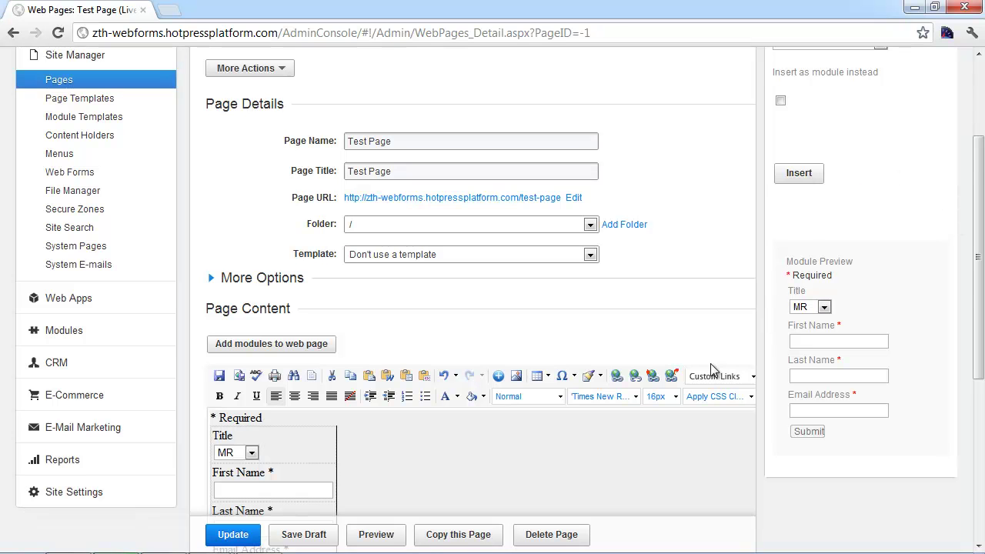
Examine the inserted form's fields in the page content and read through its HTML source
scroll(617, 445, "down", 2)
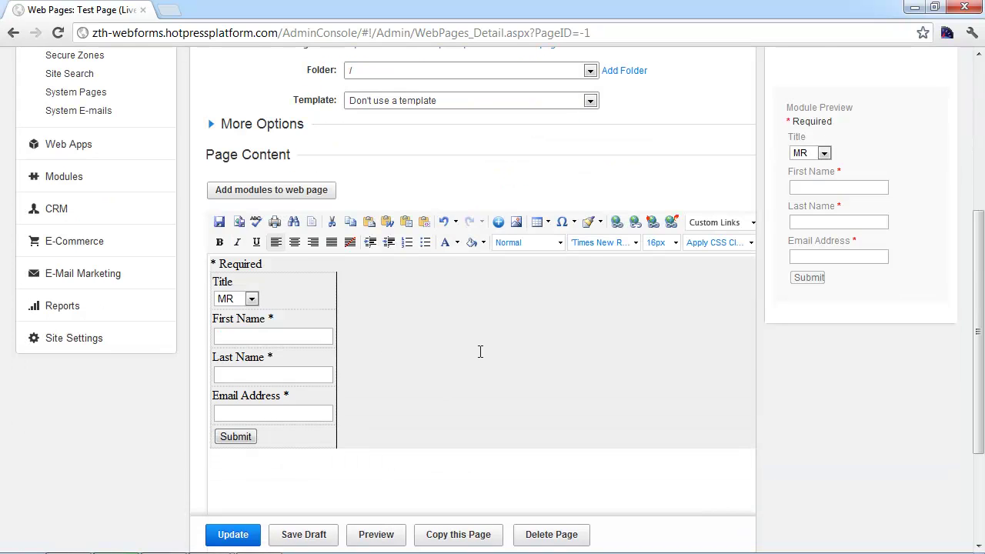
scroll(330, 469, "down", 1)
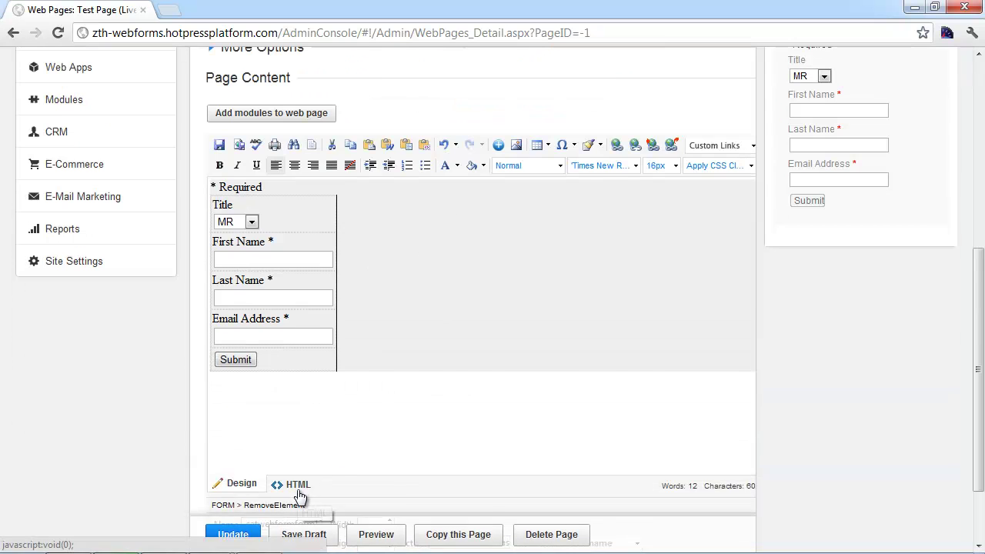
left_click(295, 482)
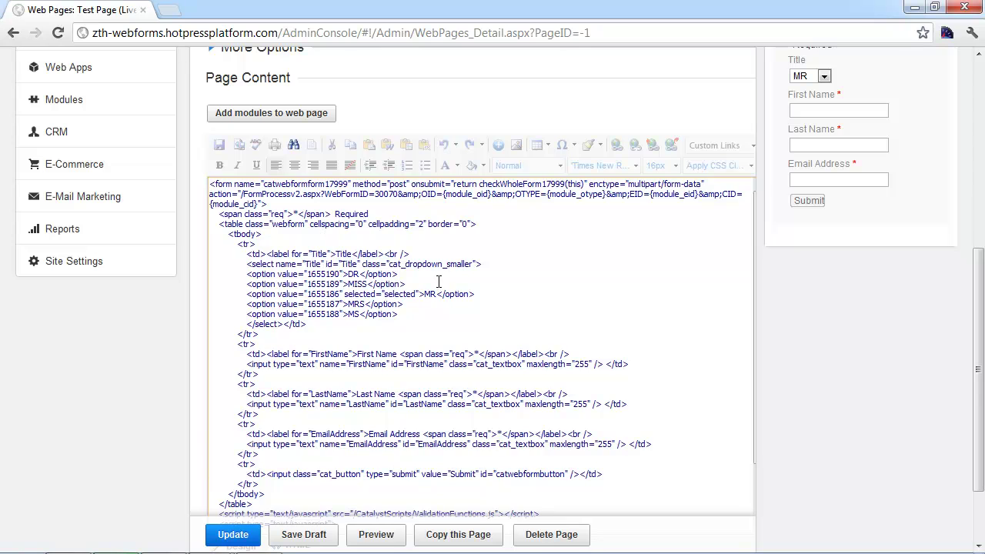
scroll(439, 282, "down", 1)
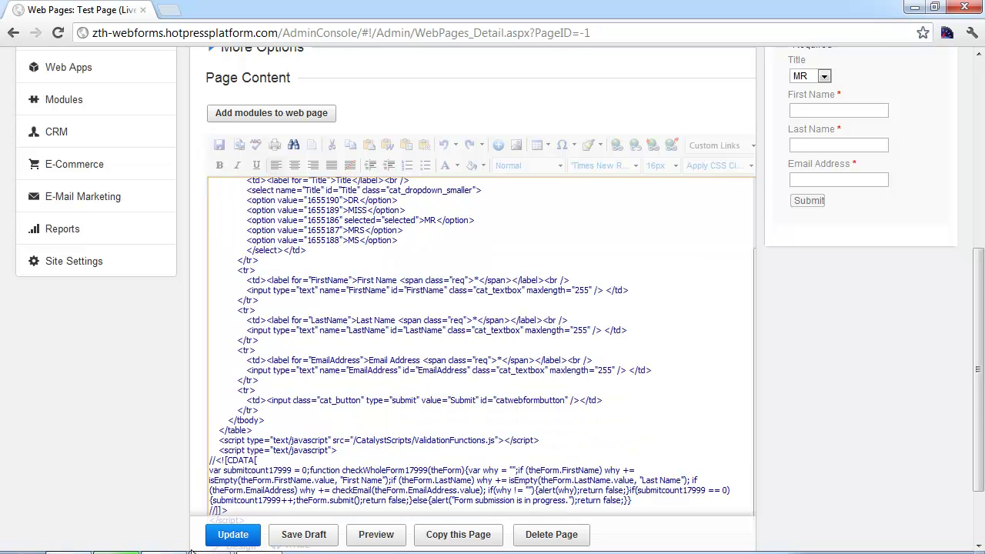
scroll(437, 337, "down", 1)
scroll(437, 337, "down", 1)
left_click(242, 390)
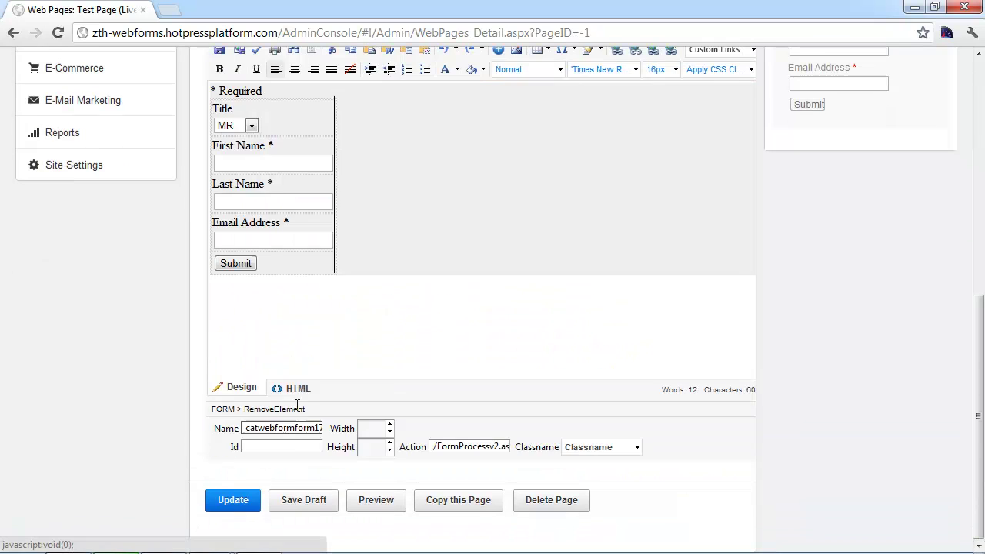
Delete the inserted form from Test Page's content
scroll(392, 237, "up", 1)
left_click(383, 380)
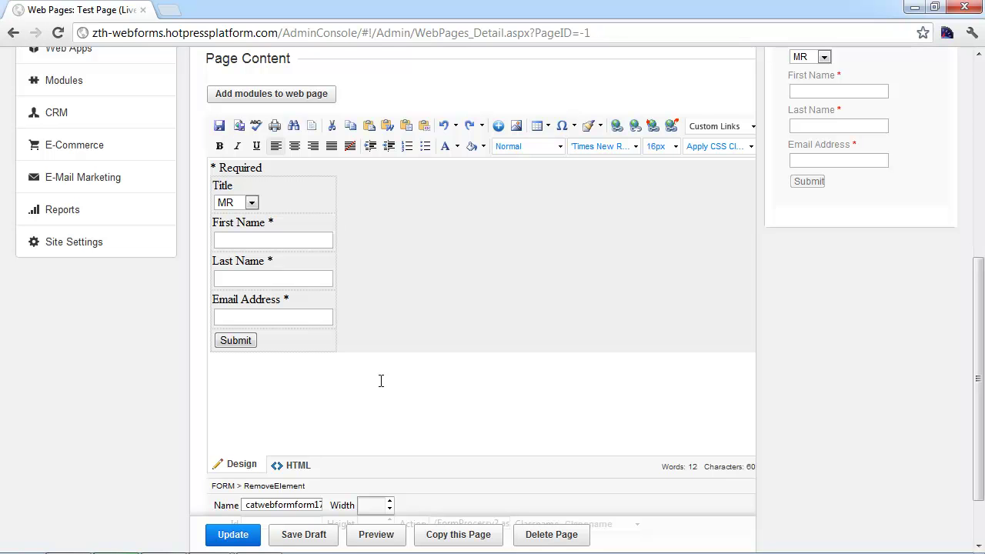
key("BackSpace")
Insert Test Web Form into the empty page content as a module instead
scroll(816, 219, "up", 5)
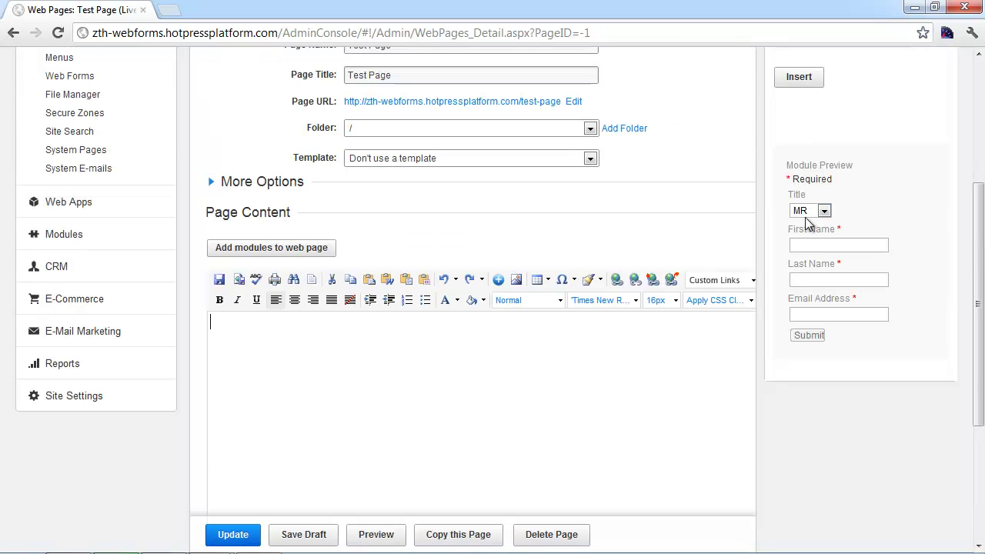
left_click(781, 158)
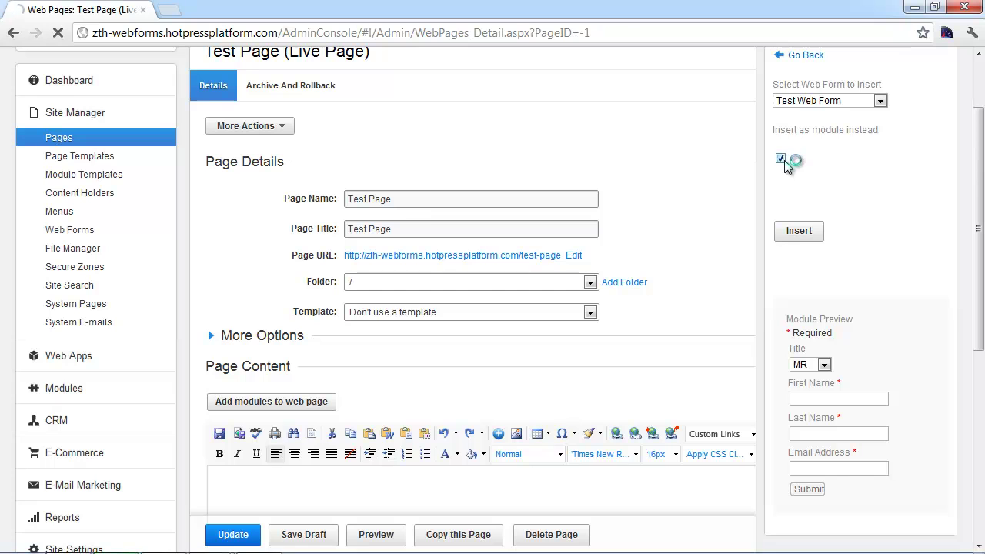
scroll(885, 163, "down", 1)
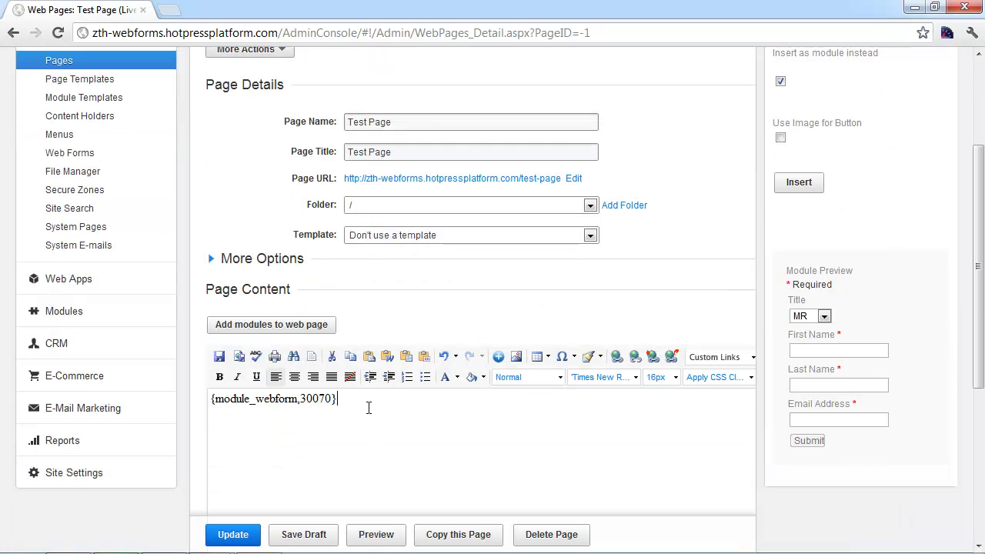
Publish Test Page with the web form module in its content
scroll(367, 407, "down", 1)
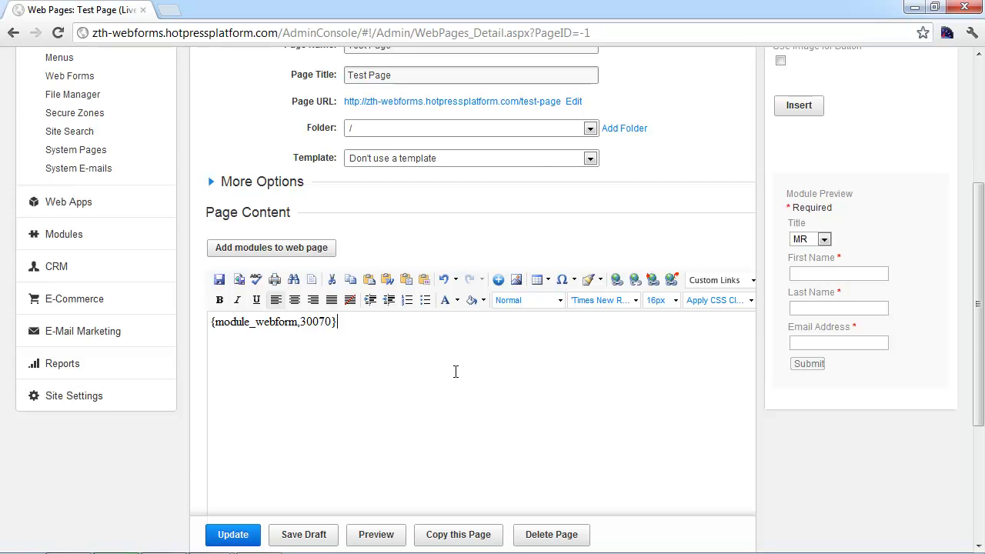
scroll(451, 372, "down", 1)
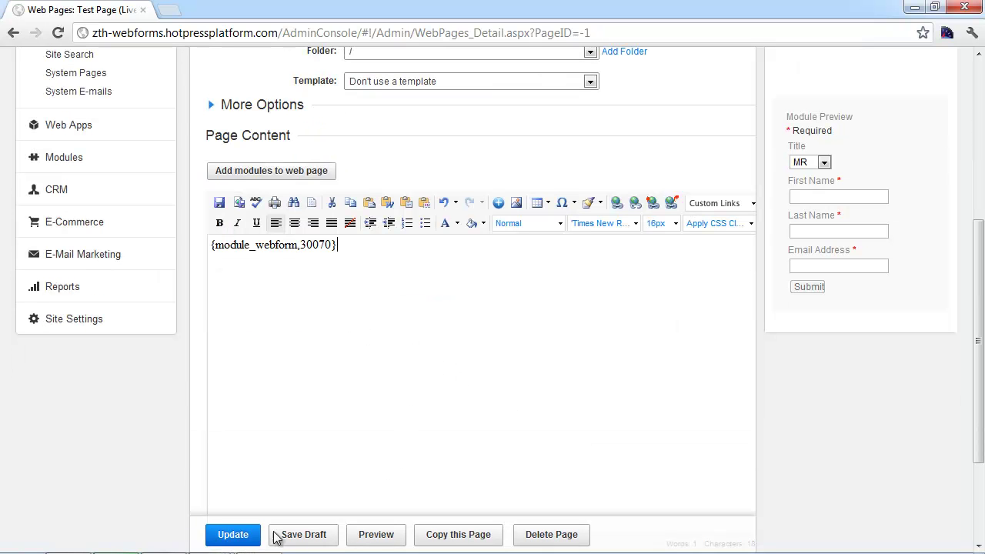
left_click(302, 534)
scroll(392, 461, "down", 2)
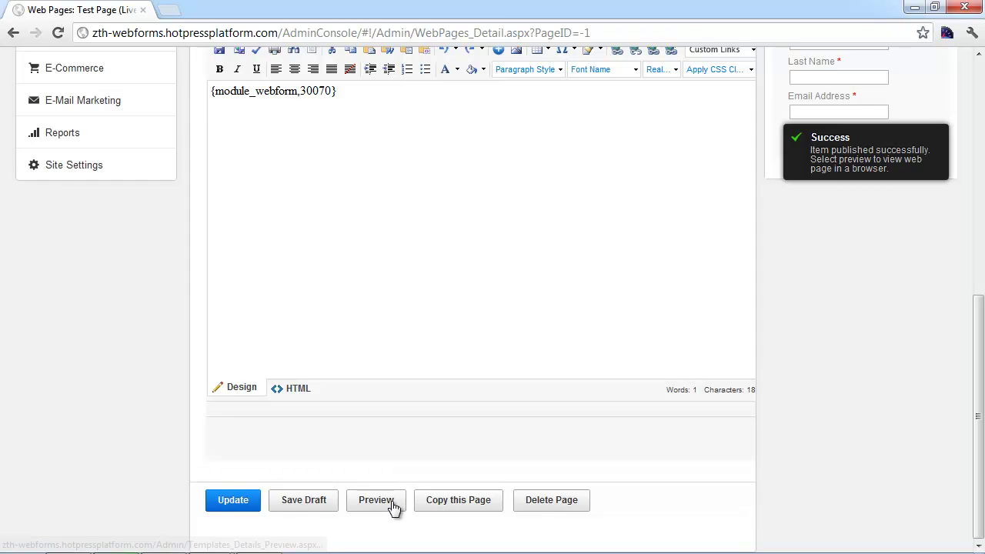
Preview Test Page and submit the blank form to test its required fields, dismissing the alert
left_click(393, 504)
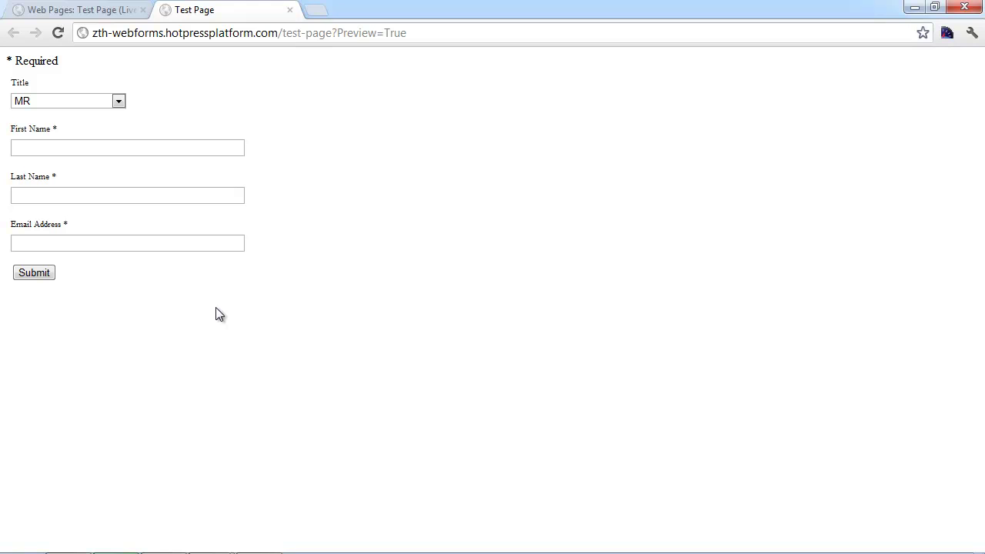
left_click(27, 273)
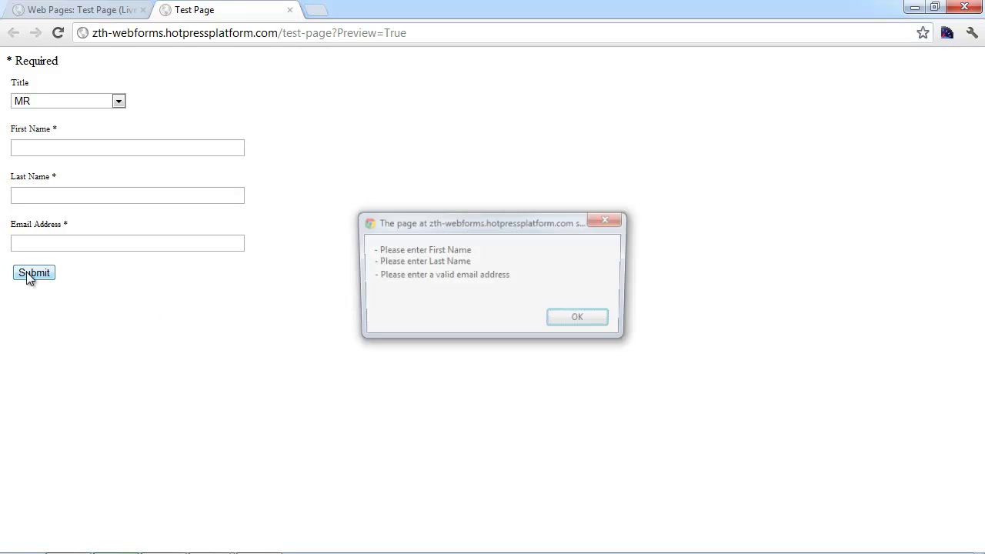
left_click(596, 320)
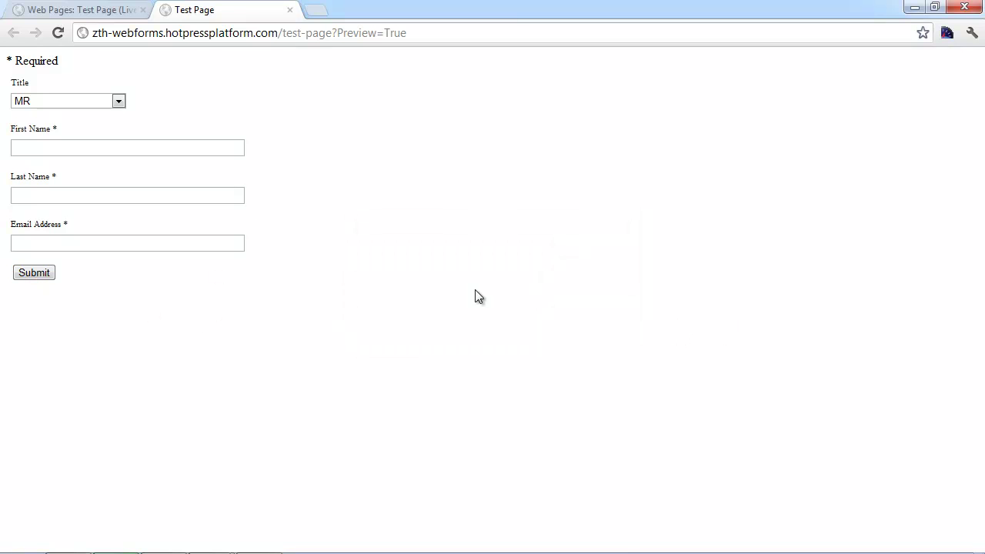
Fill in the form with first name "e", last name "s" and the contact's e-mail address, and submit it
left_click(86, 151)
type("e")
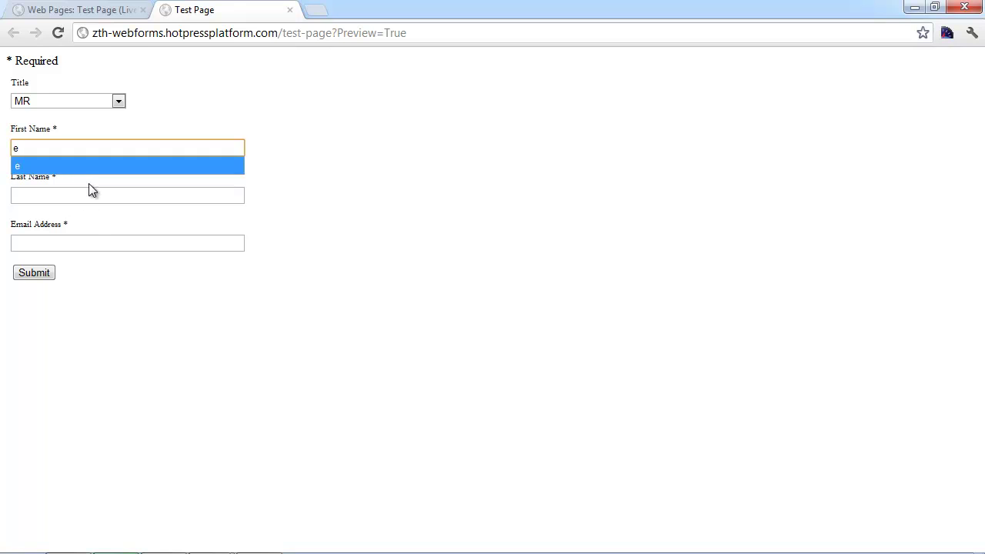
left_click(75, 198)
type("s")
left_click(74, 242)
type("es")
key("Down")
key("Tab")
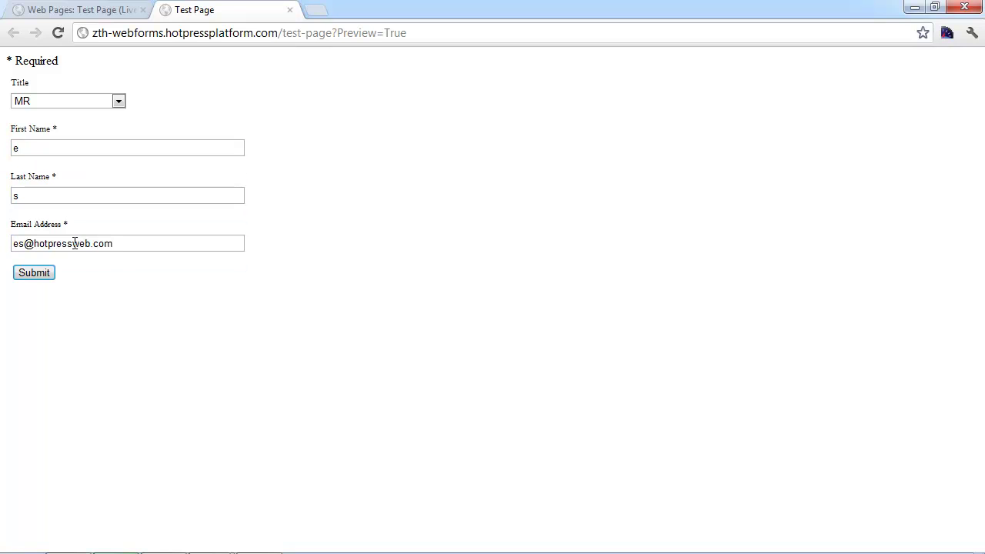
left_click(45, 277)
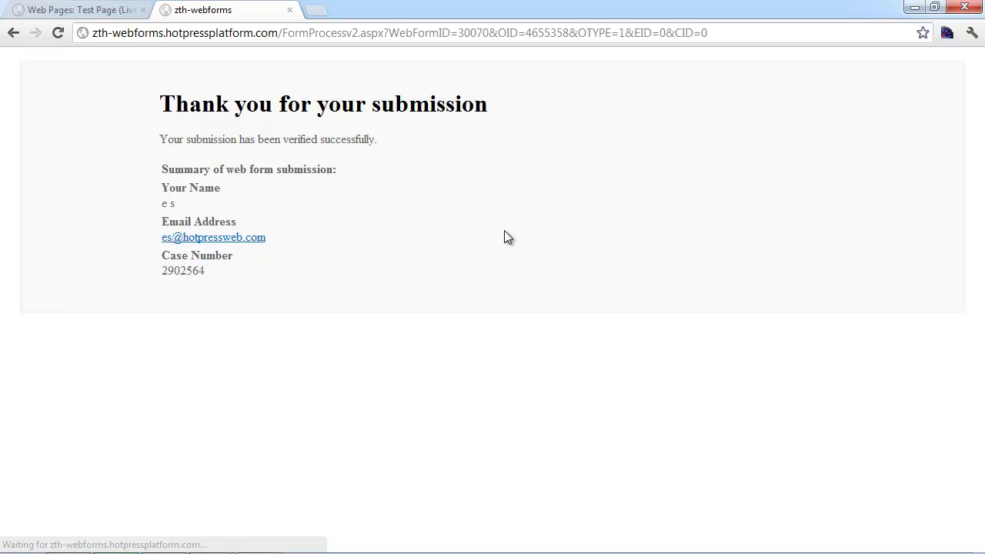